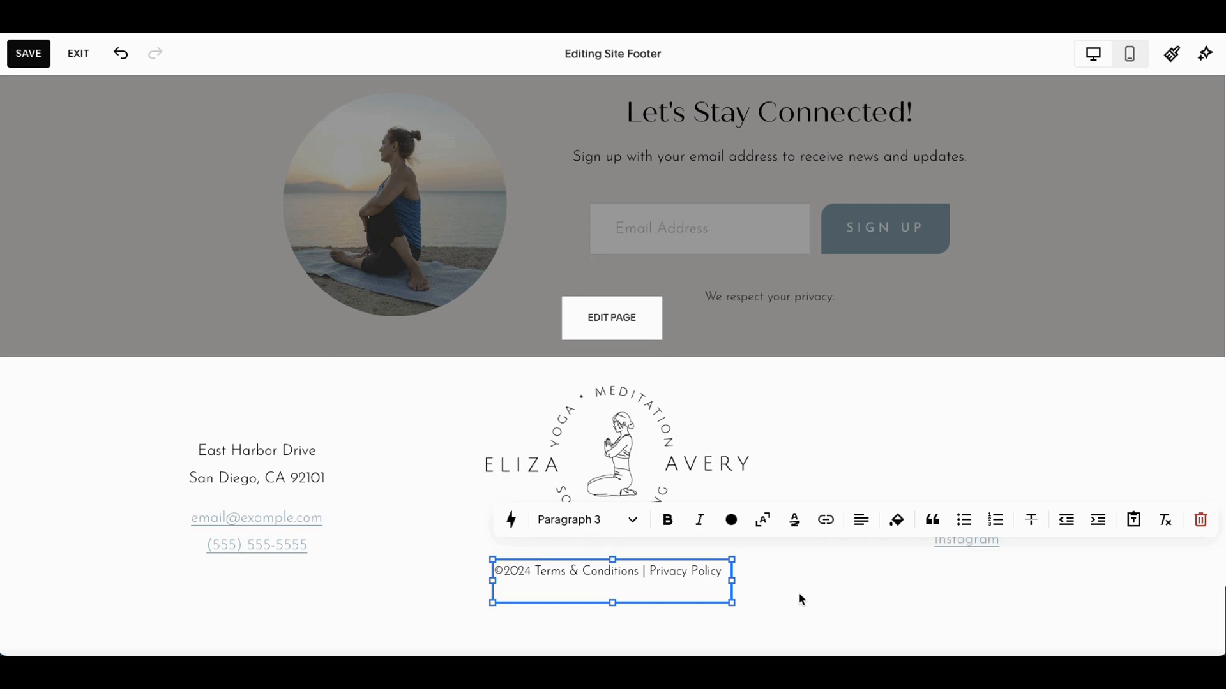
- Change the year in the footer's copyright line to 2023
{"action": "key", "text": "BackSpace"}
{"action": "type", "text": "3"}
{"action": "left_click", "coordinate": [858, 579]}
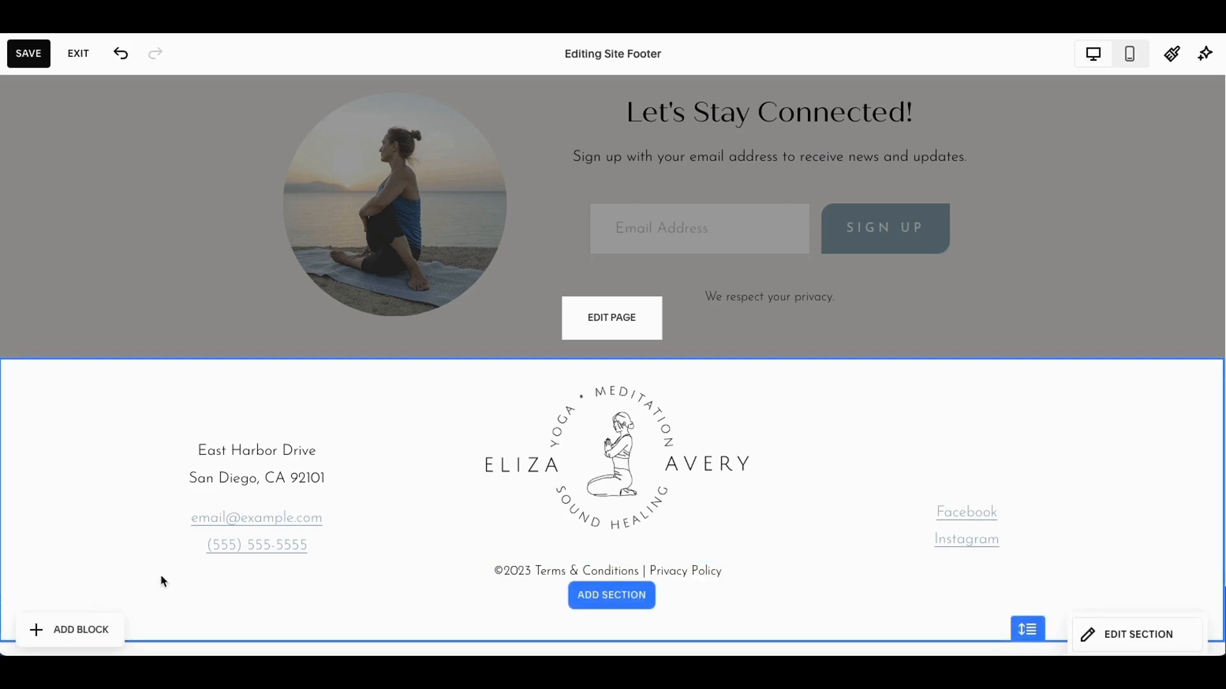
- Add a Code block below the footer's contact details and widen it to span the three footer columns
{"action": "left_click", "coordinate": [68, 629]}
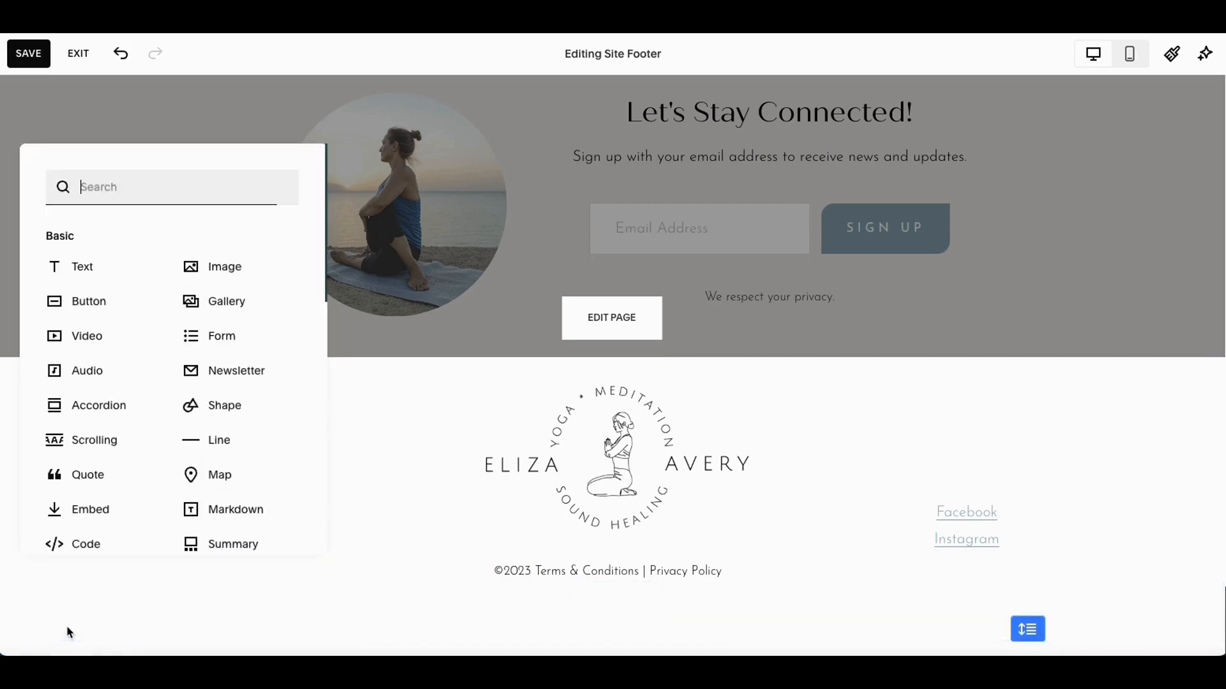
{"action": "left_click", "coordinate": [86, 544]}
{"action": "left_click_drag", "start_coordinate": [164, 479], "coordinate": [181, 576]}
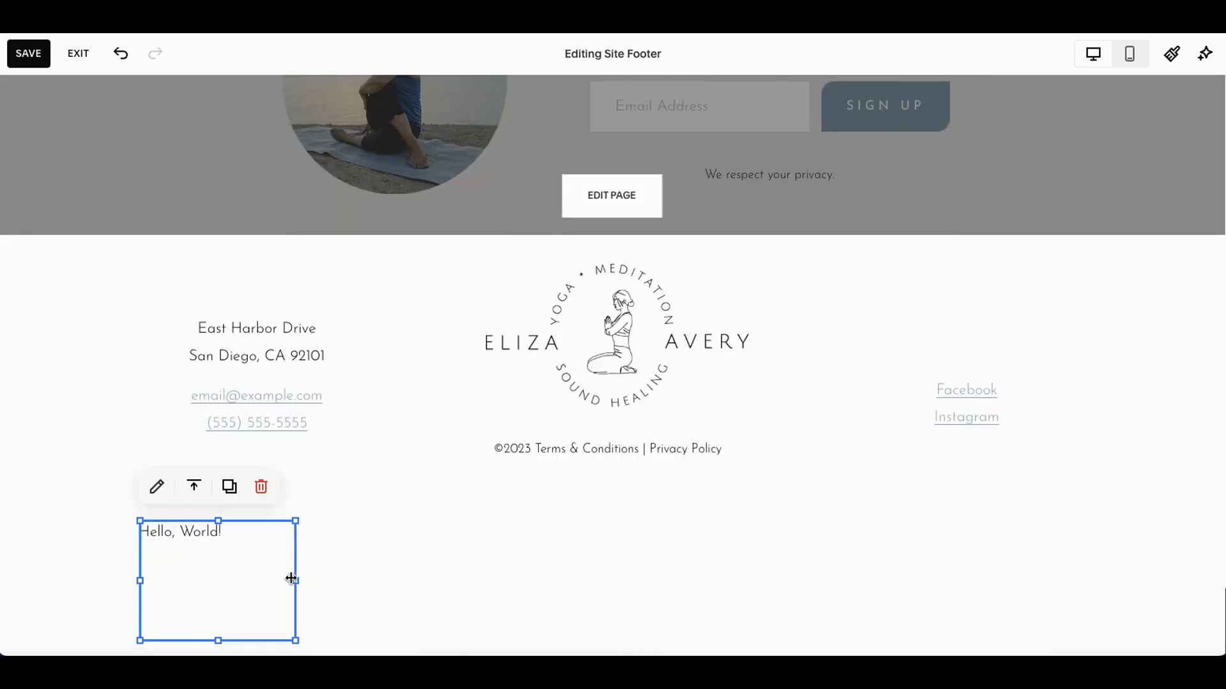
{"action": "left_click_drag", "start_coordinate": [293, 580], "coordinate": [1083, 548]}
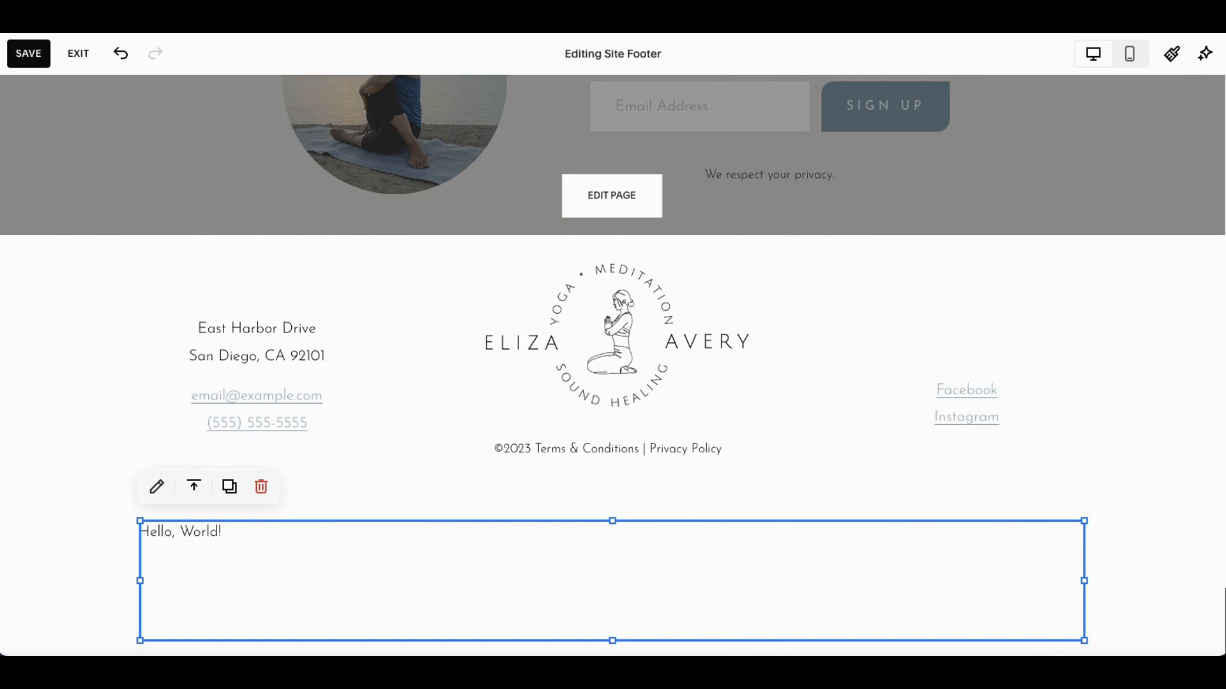
- Replace the block's placeholder HTML with the copied centered copyright code containing document.write(new Date().getFullYear()) and "Eliza Avery Yoga, LLC. All Rights Reserved."
{"action": "left_click_drag", "start_coordinate": [971, 329], "coordinate": [801, 334]}
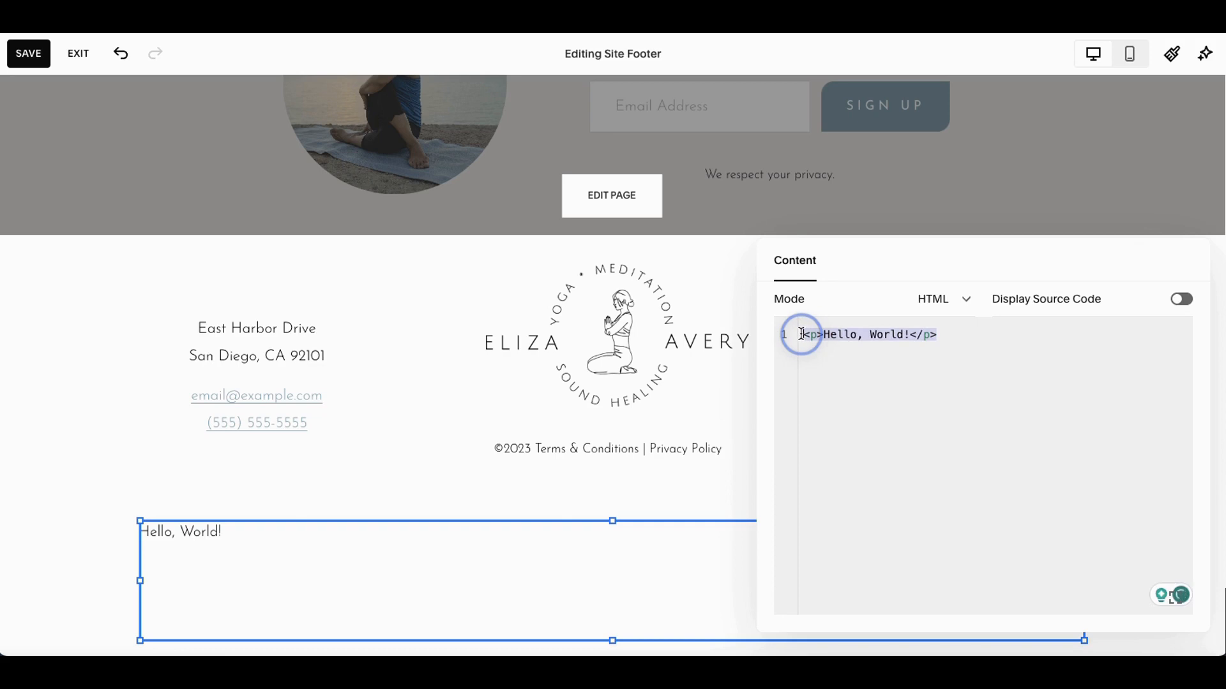
{"action": "key", "text": "BackSpace"}
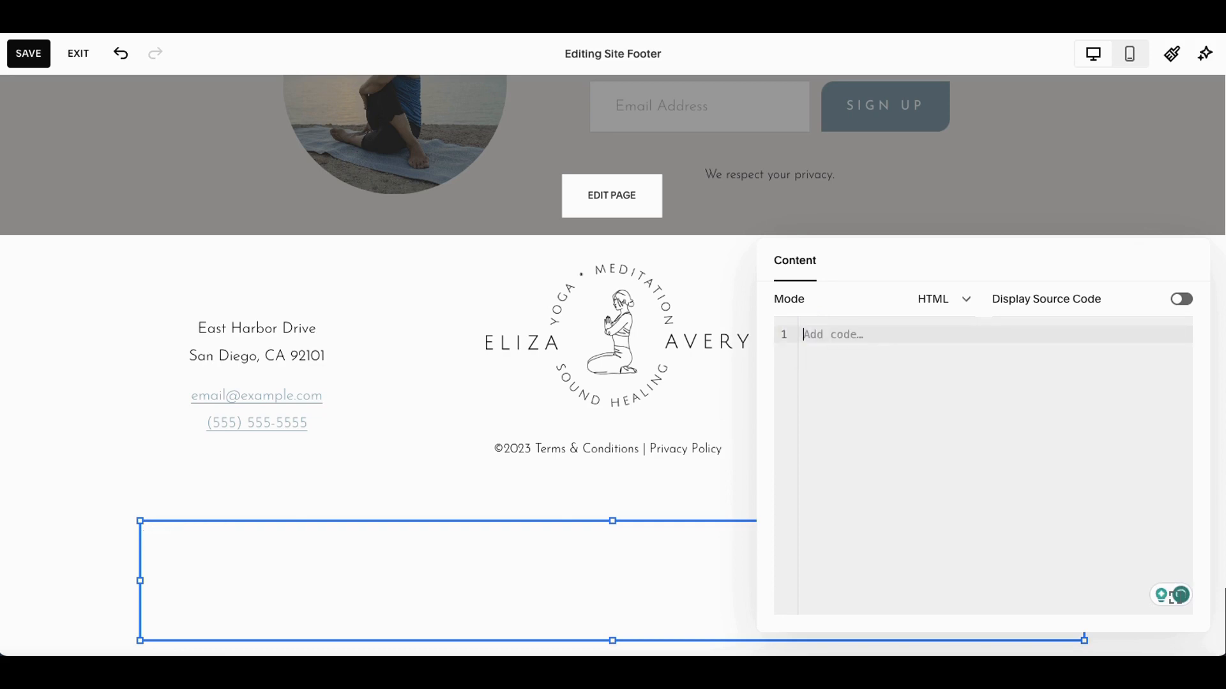
{"action": "key", "text": "ctrl+v"}
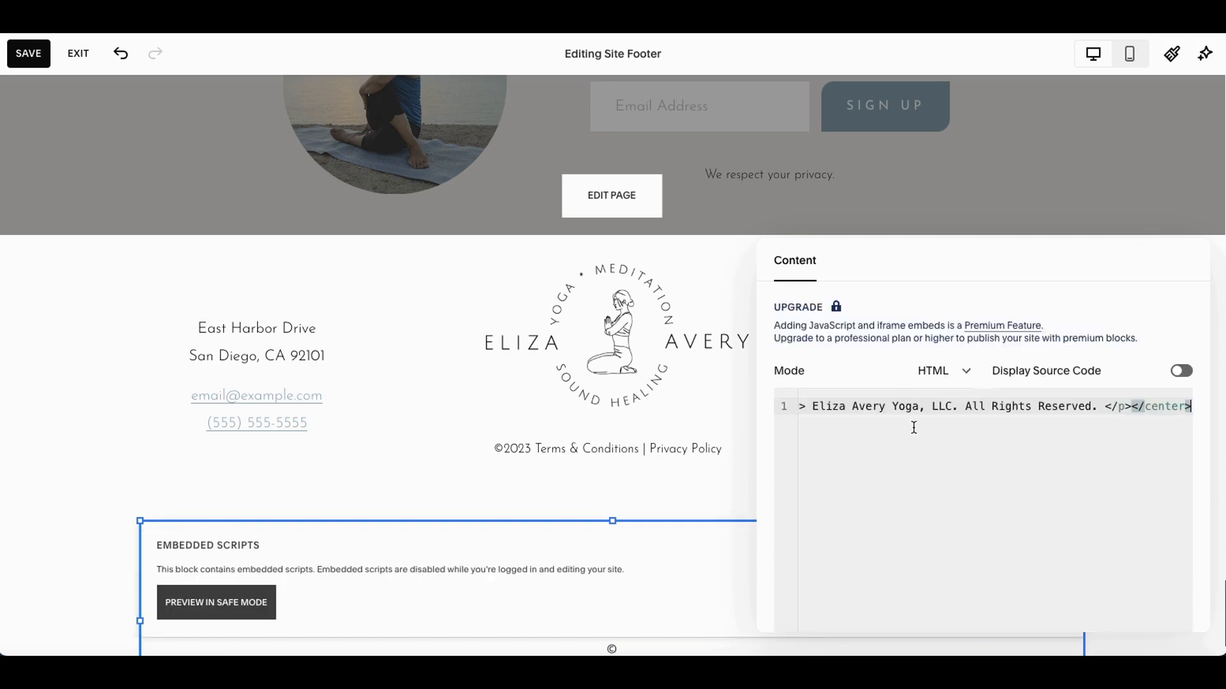
- Move the code editor clear of the block and examine the script part of the copyright code, from the opening to the closing script tag
{"action": "left_click_drag", "start_coordinate": [905, 258], "coordinate": [701, 215]}
{"action": "left_click", "coordinate": [604, 361]}
{"action": "key", "text": "Home"}
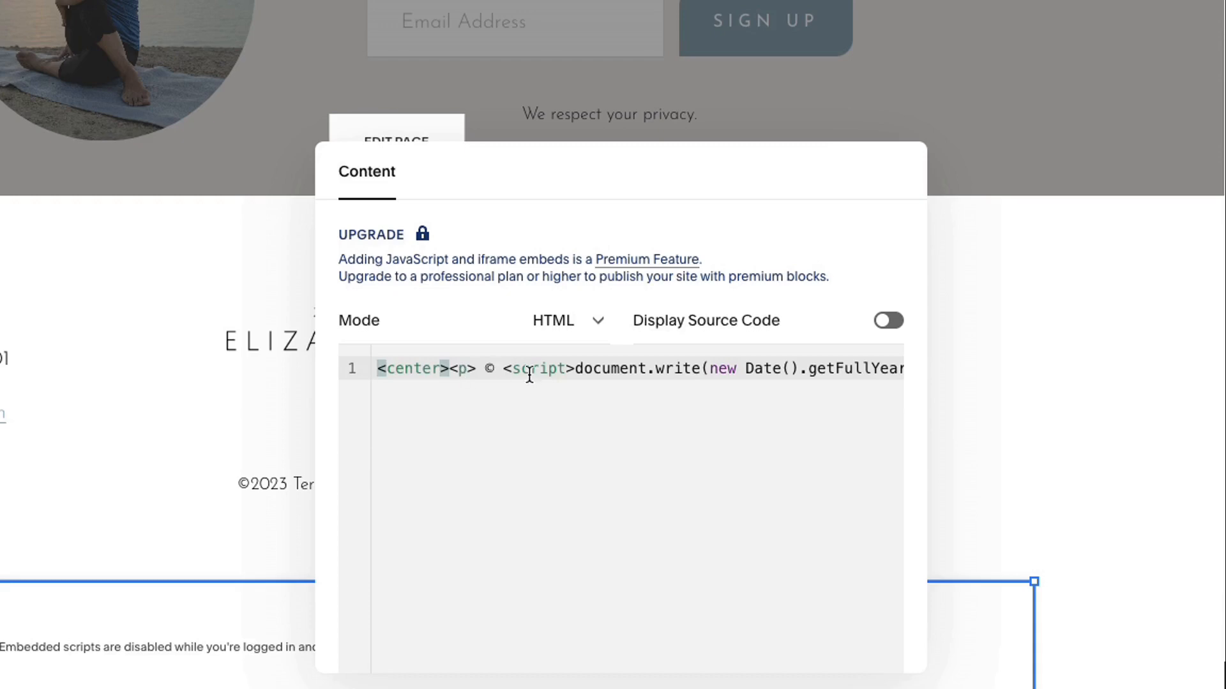
{"action": "left_click", "coordinate": [467, 369]}
{"action": "key", "text": "Right"}
{"action": "key", "text": "Right"}
{"action": "key", "text": "shift+Right"}
{"action": "key", "text": "Right"}
{"action": "key", "text": "Right"}
{"action": "key", "text": "shift+Right"}
{"action": "key", "text": "shift+Right"}
{"action": "key", "text": "shift+Right"}
{"action": "key", "text": "shift+Right"}
{"action": "key", "text": "shift+Right"}
{"action": "key", "text": "shift+Right"}
{"action": "key", "text": "shift+Right"}
{"action": "key", "text": "shift+Right"}
{"action": "key", "text": "shift+Right"}
{"action": "key", "text": "shift+Right"}
{"action": "key", "text": "shift+Right"}
{"action": "key", "text": "shift+Right"}
{"action": "key", "text": "shift+Right"}
{"action": "key", "text": "shift+Right"}
{"action": "key", "text": "shift+Right"}
{"action": "key", "text": "shift+Right"}
{"action": "key", "text": "shift+Right"}
{"action": "key", "text": "shift+Right"}
{"action": "key", "text": "shift+Right"}
{"action": "key", "text": "shift+Right"}
{"action": "key", "text": "shift+Right"}
{"action": "key", "text": "shift+Right"}
{"action": "key", "text": "shift+Right"}
{"action": "key", "text": "shift+Right"}
{"action": "key", "text": "shift+Right"}
{"action": "key", "text": "shift+Right"}
{"action": "key", "text": "shift+Right"}
{"action": "key", "text": "shift+Right"}
{"action": "key", "text": "shift+Right"}
{"action": "key", "text": "shift+Right"}
{"action": "key", "text": "shift+Right"}
{"action": "key", "text": "shift+Right"}
{"action": "key", "text": "shift+Right"}
{"action": "key", "text": "shift+Right"}
{"action": "key", "text": "shift+Right"}
{"action": "key", "text": "shift+Right"}
{"action": "key", "text": "shift+Right"}
{"action": "key", "text": "shift+Right"}
{"action": "key", "text": "shift+Right"}
{"action": "key", "text": "shift+Right"}
{"action": "key", "text": "shift+Right"}
{"action": "key", "text": "shift+Right"}
{"action": "key", "text": "shift+Right"}
{"action": "key", "text": "shift+Right"}
{"action": "key", "text": "shift+Right"}
{"action": "key", "text": "shift+Right"}
{"action": "key", "text": "shift+Right"}
{"action": "key", "text": "shift+Right"}
{"action": "key", "text": "shift+Right"}
{"action": "key", "text": "shift+Right"}
{"action": "key", "text": "shift+Right"}
{"action": "key", "text": "shift+Right"}
{"action": "key", "text": "shift+Right"}
{"action": "key", "text": "shift+Right"}
{"action": "key", "text": "shift+Right"}
{"action": "key", "text": "shift+Right"}
{"action": "key", "text": "shift+Right"}
{"action": "key", "text": "shift+Right"}
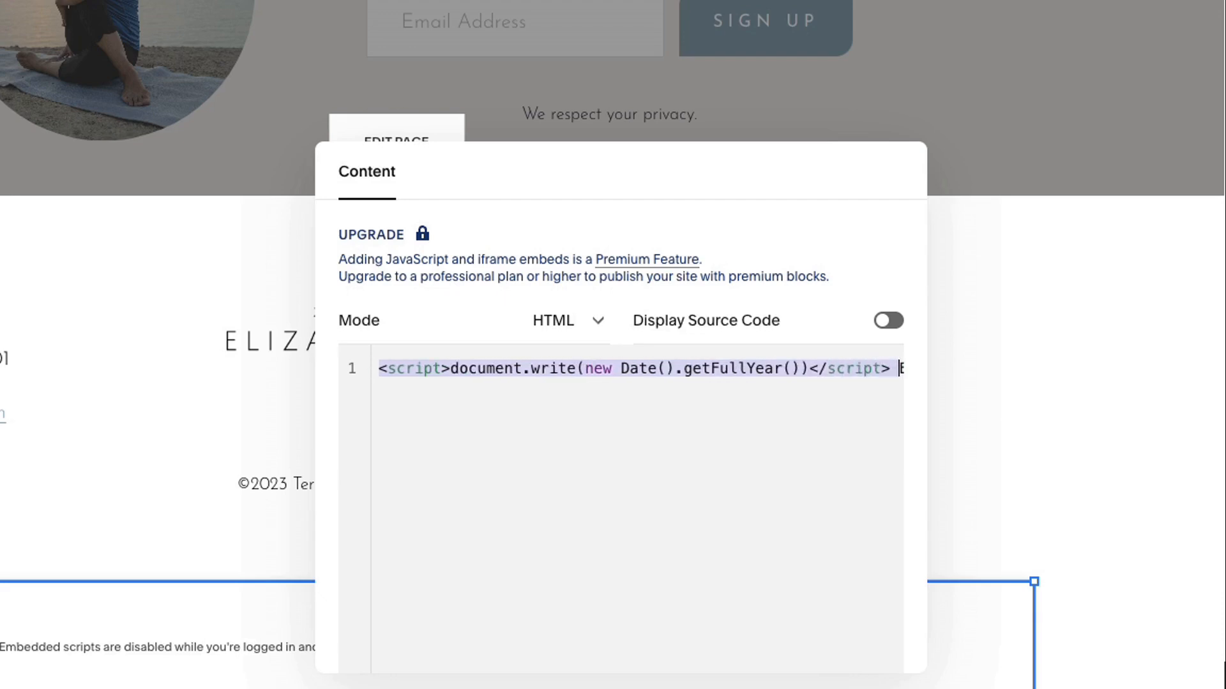
- Examine the business name and rights statement that follow the script in the copyright code
{"action": "key", "text": "Right"}
{"action": "key", "text": "Right"}
{"action": "key", "text": "Right"}
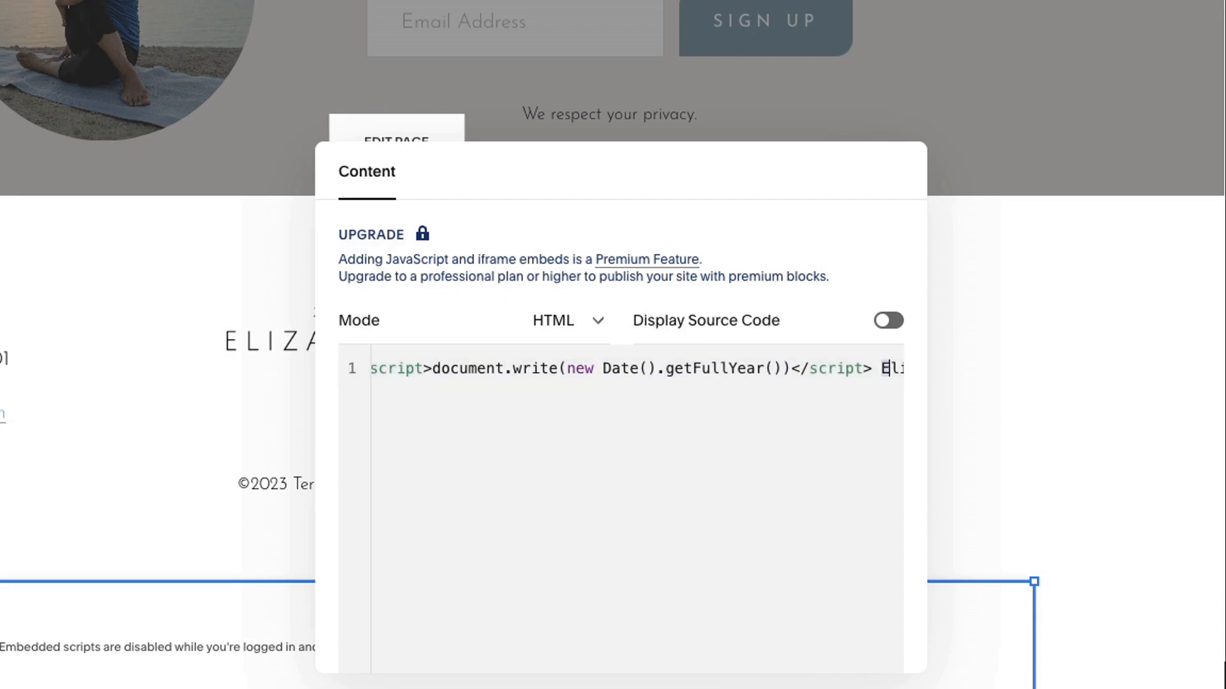
{"action": "key", "text": "shift+Right"}
{"action": "key", "text": "shift+Right"}
{"action": "key", "text": "shift+Right"}
{"action": "key", "text": "shift+Right"}
{"action": "key", "text": "shift+Right"}
{"action": "key", "text": "shift+Right"}
{"action": "key", "text": "shift+Right"}
{"action": "key", "text": "shift+Right"}
{"action": "key", "text": "shift+Right"}
{"action": "key", "text": "shift+Right"}
{"action": "key", "text": "shift+Right"}
{"action": "key", "text": "shift+Right"}
{"action": "key", "text": "shift+Right"}
{"action": "key", "text": "shift+Right"}
{"action": "key", "text": "shift+Right"}
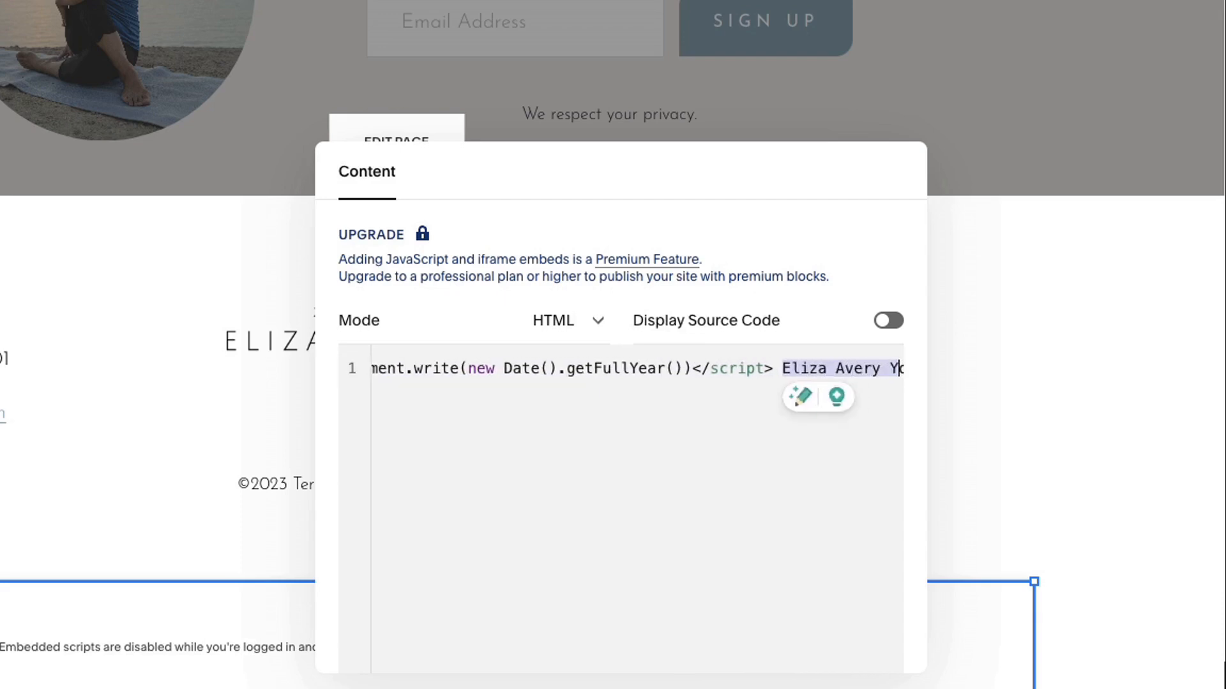
{"action": "key", "text": "shift+Right"}
{"action": "key", "text": "shift+Right"}
{"action": "key", "text": "shift+Right"}
{"action": "key", "text": "shift+Right"}
{"action": "key", "text": "shift+Right"}
{"action": "key", "text": "shift+Right"}
{"action": "key", "text": "shift+Right"}
{"action": "key", "text": "shift+Right"}
{"action": "key", "text": "shift+Right"}
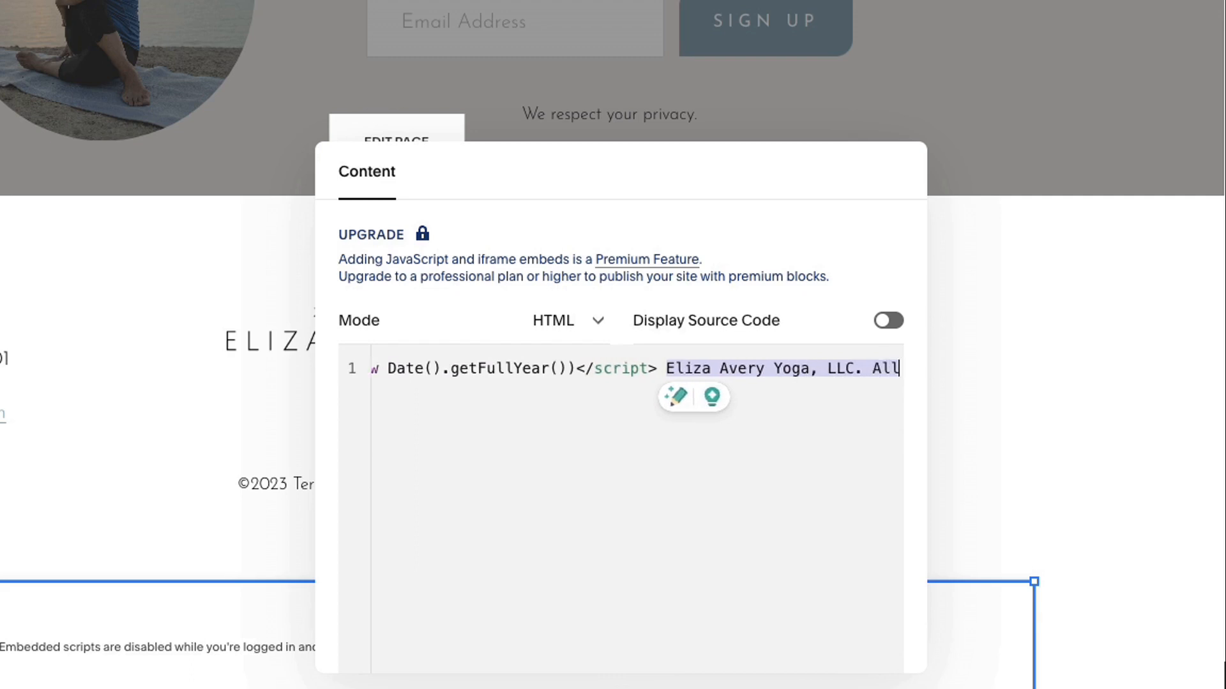
{"action": "key", "text": "shift+Right"}
{"action": "key", "text": "shift+Right"}
{"action": "key", "text": "shift+Right"}
{"action": "key", "text": "shift+Right"}
{"action": "key", "text": "shift+Right"}
{"action": "key", "text": "shift+Right"}
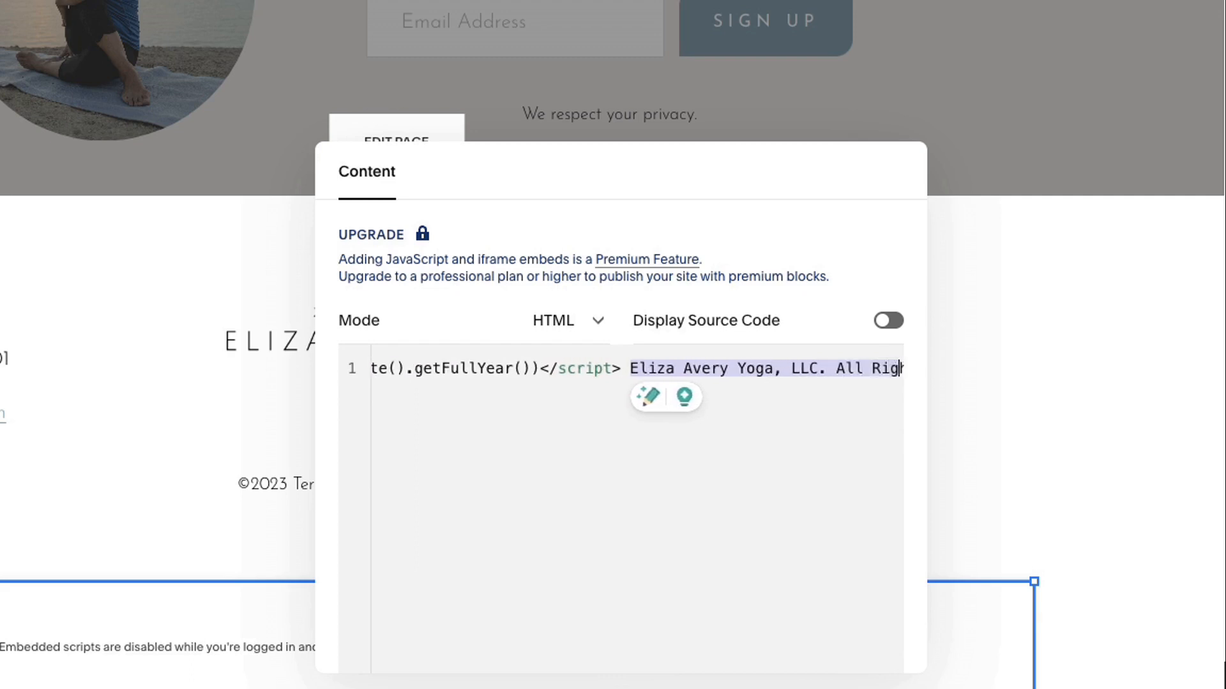
{"action": "key", "text": "shift+Right"}
{"action": "key", "text": "shift+Right"}
{"action": "key", "text": "shift+Right"}
{"action": "key", "text": "shift+Right"}
{"action": "key", "text": "shift+Right"}
{"action": "key", "text": "shift+Right"}
{"action": "key", "text": "shift+Right"}
{"action": "key", "text": "shift+Right"}
{"action": "key", "text": "shift+Right"}
{"action": "key", "text": "shift+Right"}
{"action": "key", "text": "shift+Right"}
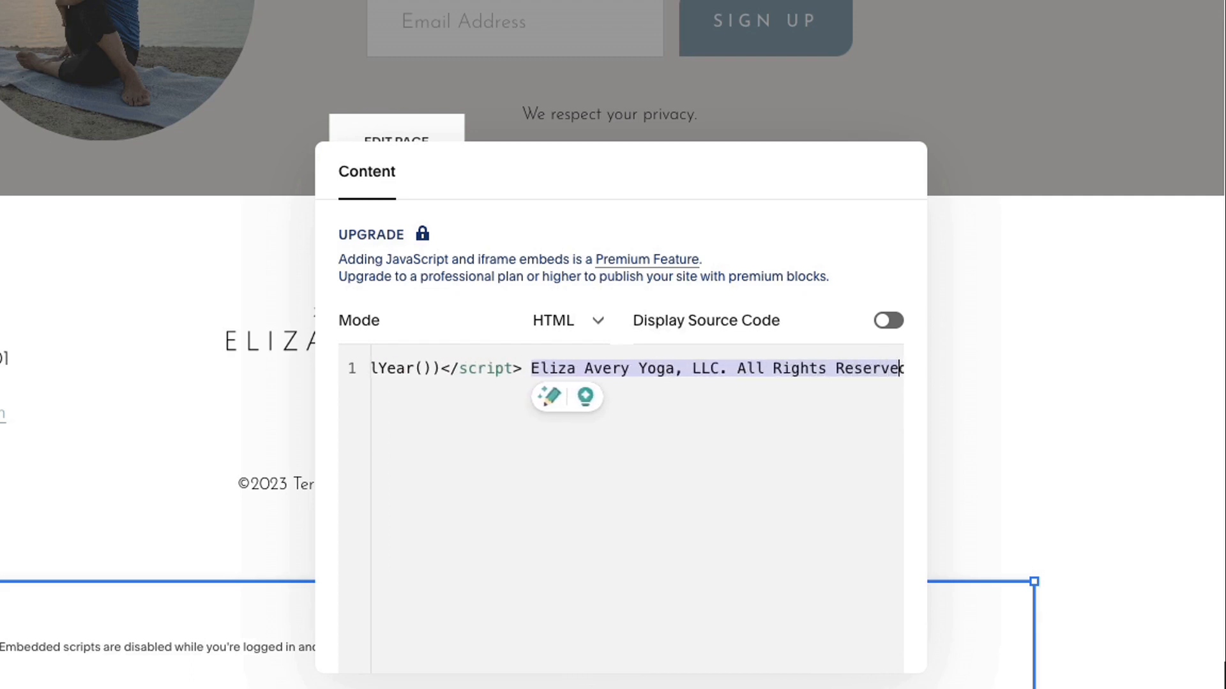
{"action": "key", "text": "shift+Right"}
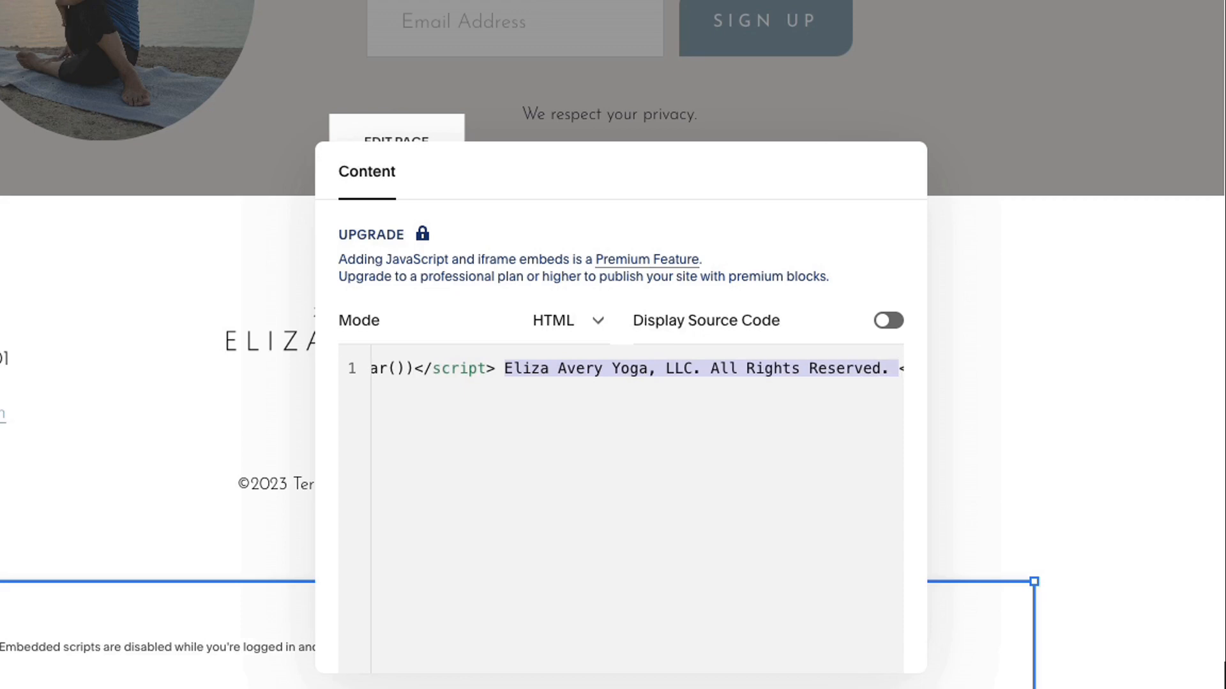
- Examine the closing paragraph and center tags, and return to the opening center tag of the code
{"action": "key", "text": "Right"}
{"action": "key", "text": "Right"}
{"action": "key", "text": "Right"}
{"action": "key", "text": "Right"}
{"action": "key", "text": "Right"}
{"action": "key", "text": "Right"}
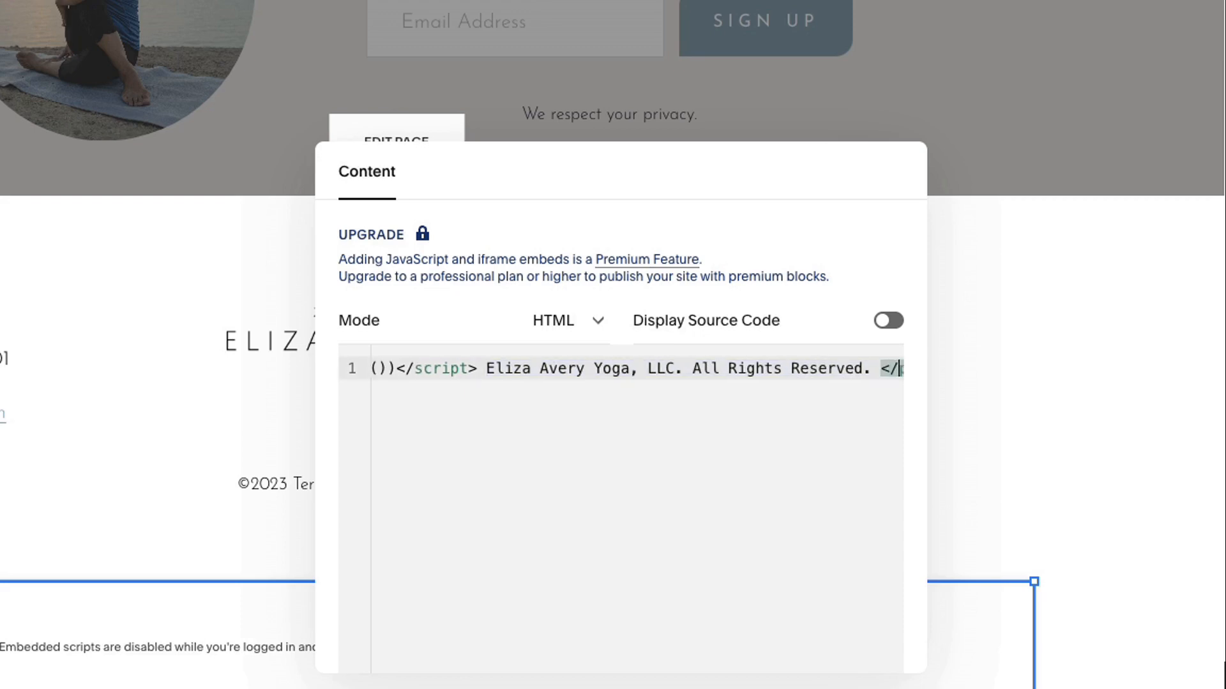
{"action": "key", "text": "Left"}
{"action": "key", "text": "Left"}
{"action": "key", "text": "Left"}
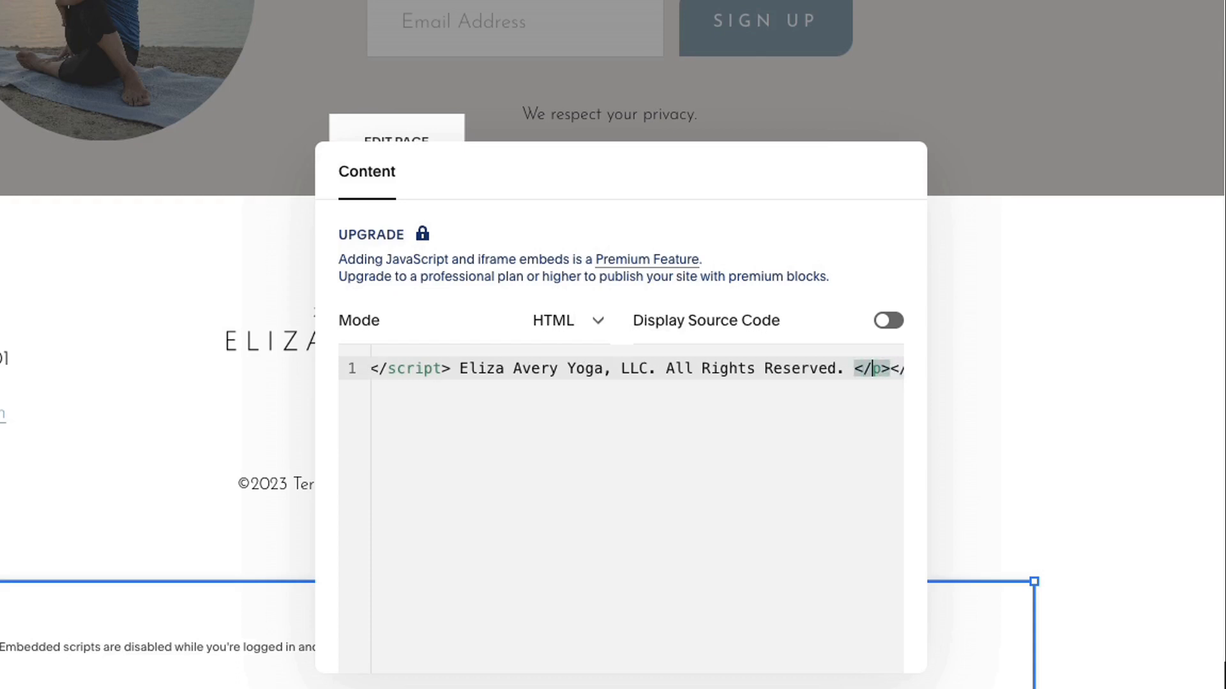
{"action": "key", "text": "Right"}
{"action": "key", "text": "Right"}
{"action": "key", "text": "Right"}
{"action": "key", "text": "Right"}
{"action": "key", "text": "Right"}
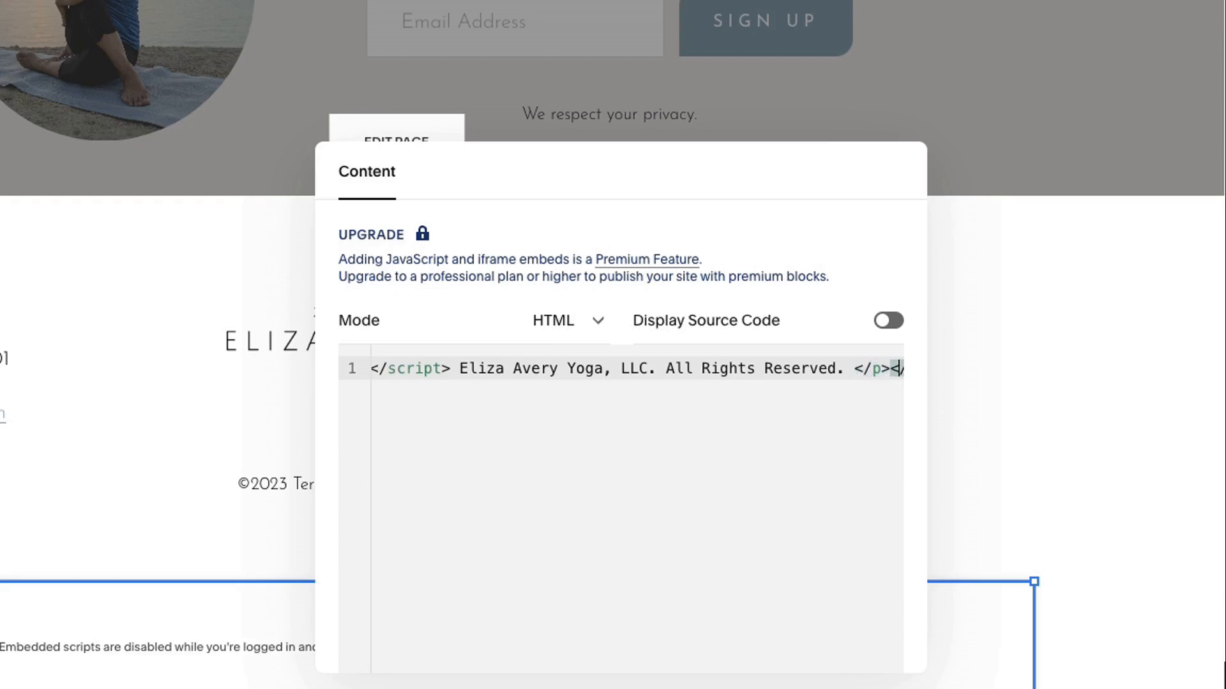
{"action": "key", "text": "Right"}
{"action": "key", "text": "Right"}
{"action": "key", "text": "Right"}
{"action": "key", "text": "Right"}
{"action": "key", "text": "Right"}
{"action": "key", "text": "Right"}
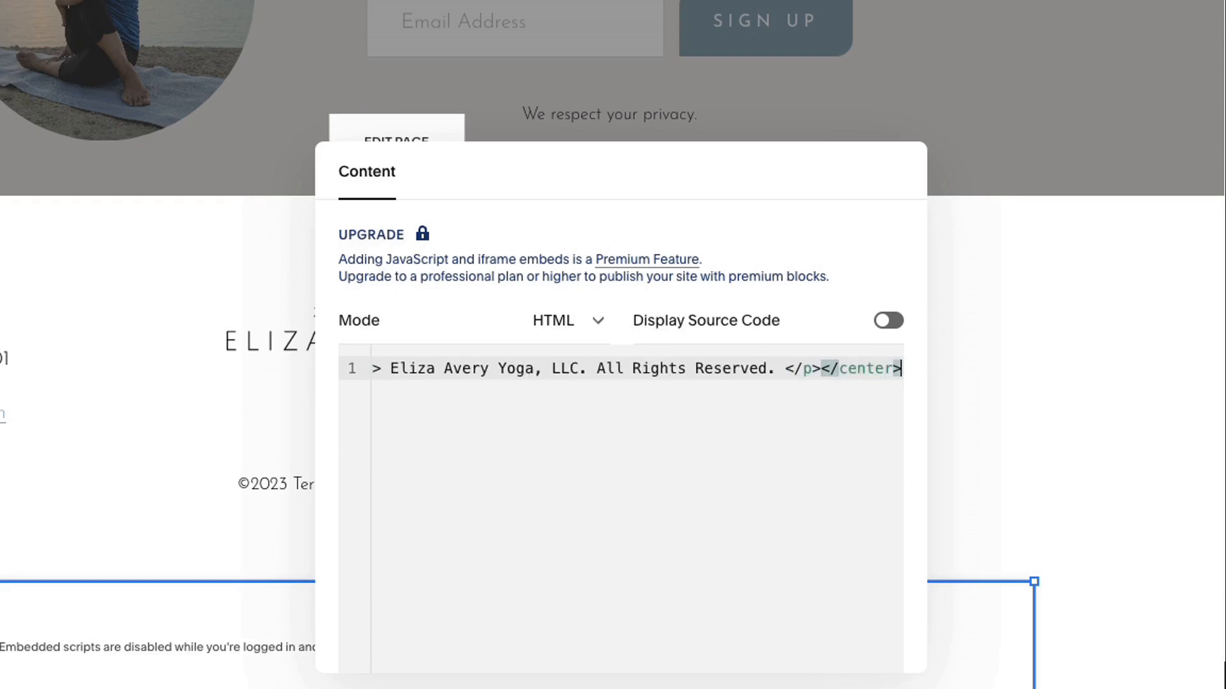
{"action": "key", "text": "shift+Left"}
{"action": "key", "text": "shift+Left"}
{"action": "key", "text": "shift+Left"}
{"action": "key", "text": "shift+Left"}
{"action": "key", "text": "shift+Left"}
{"action": "key", "text": "shift+Left"}
{"action": "key", "text": "shift+Left"}
{"action": "key", "text": "shift+Left"}
{"action": "key", "text": "shift+Left"}
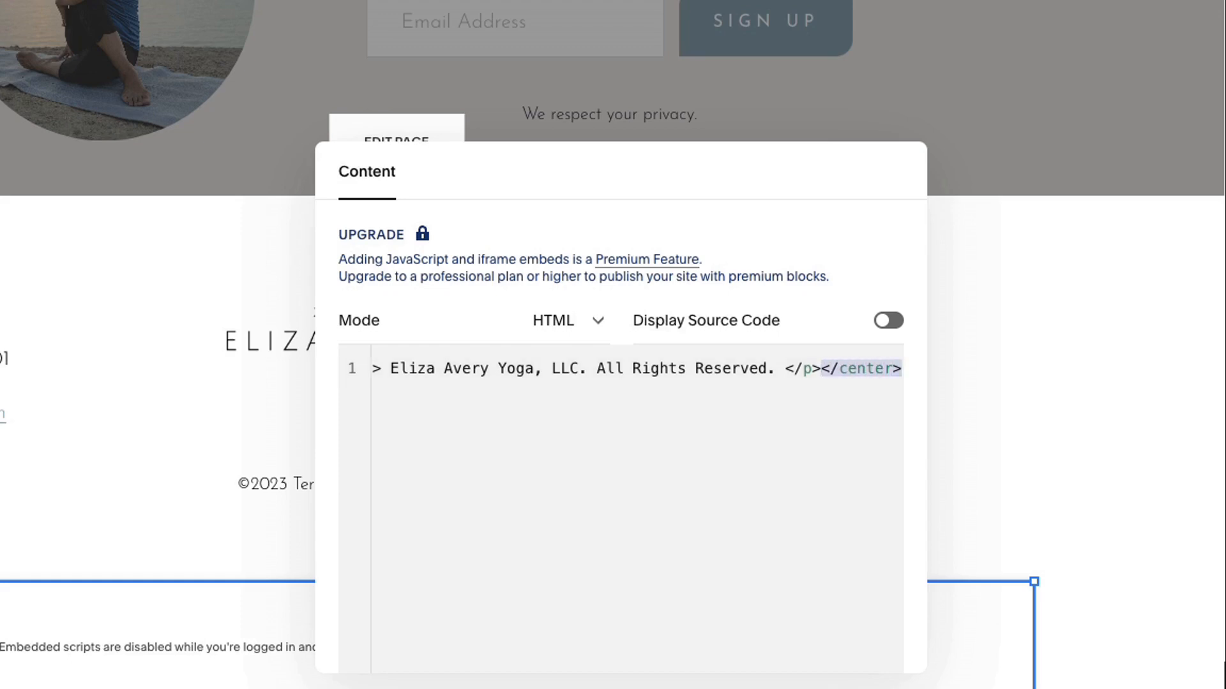
{"action": "key", "text": "Home"}
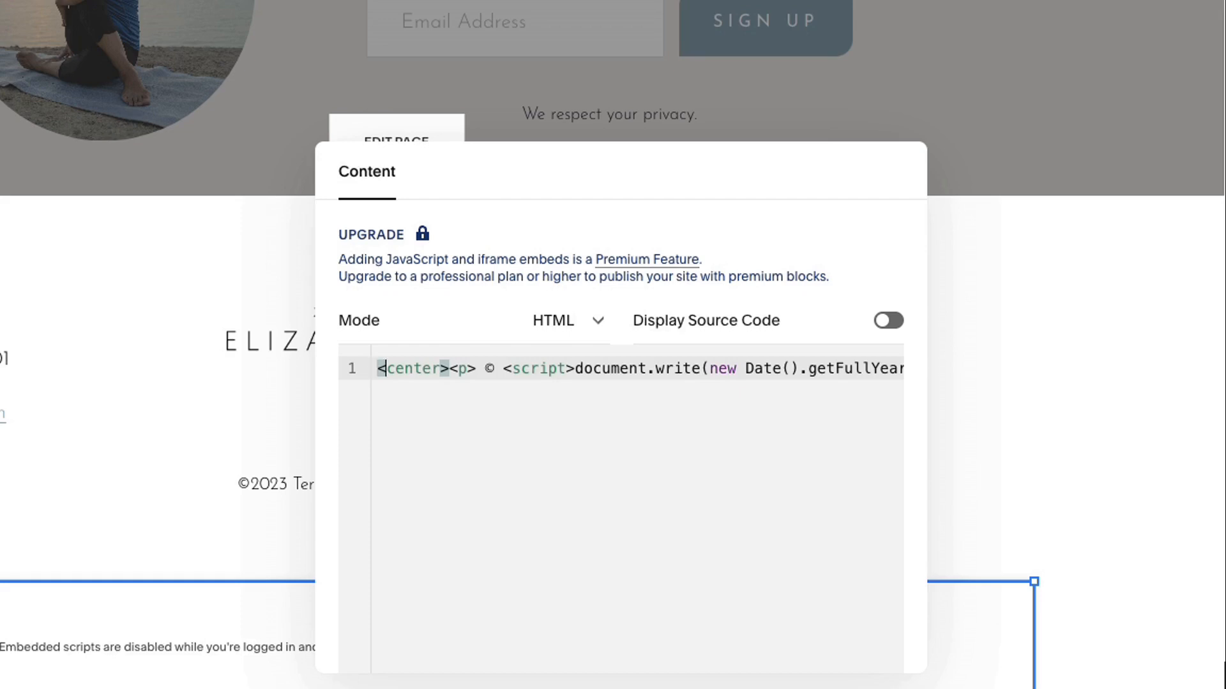
- Insert the start year and dash "2017 -" between the copyright symbol and the opening script tag in the code
{"action": "key", "text": "Right"}
{"action": "key", "text": "Right"}
{"action": "key", "text": "Right"}
{"action": "key", "text": "Right"}
{"action": "key", "text": "Right"}
{"action": "key", "text": "Right"}
{"action": "key", "text": "Right"}
{"action": "key", "text": "Right"}
{"action": "key", "text": "Right"}
{"action": "key", "text": "Right"}
{"action": "key", "text": "Right"}
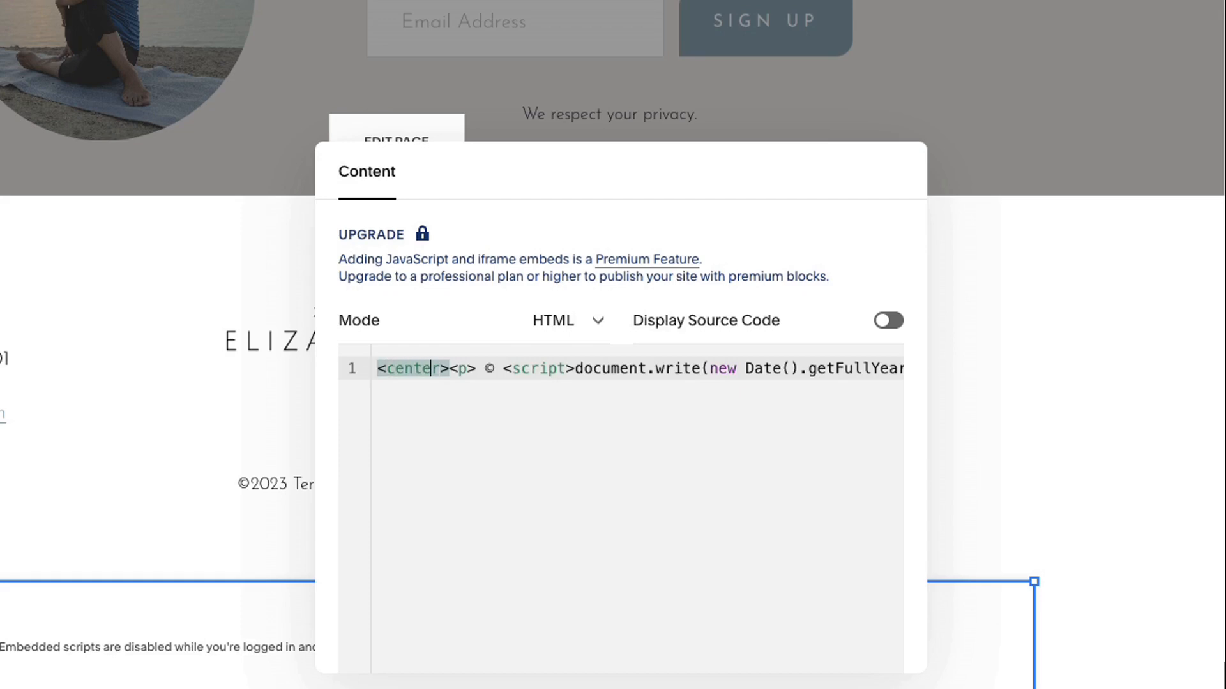
{"action": "key", "text": "Right"}
{"action": "key", "text": "Right"}
{"action": "key", "text": "Right"}
{"action": "key", "text": "Left"}
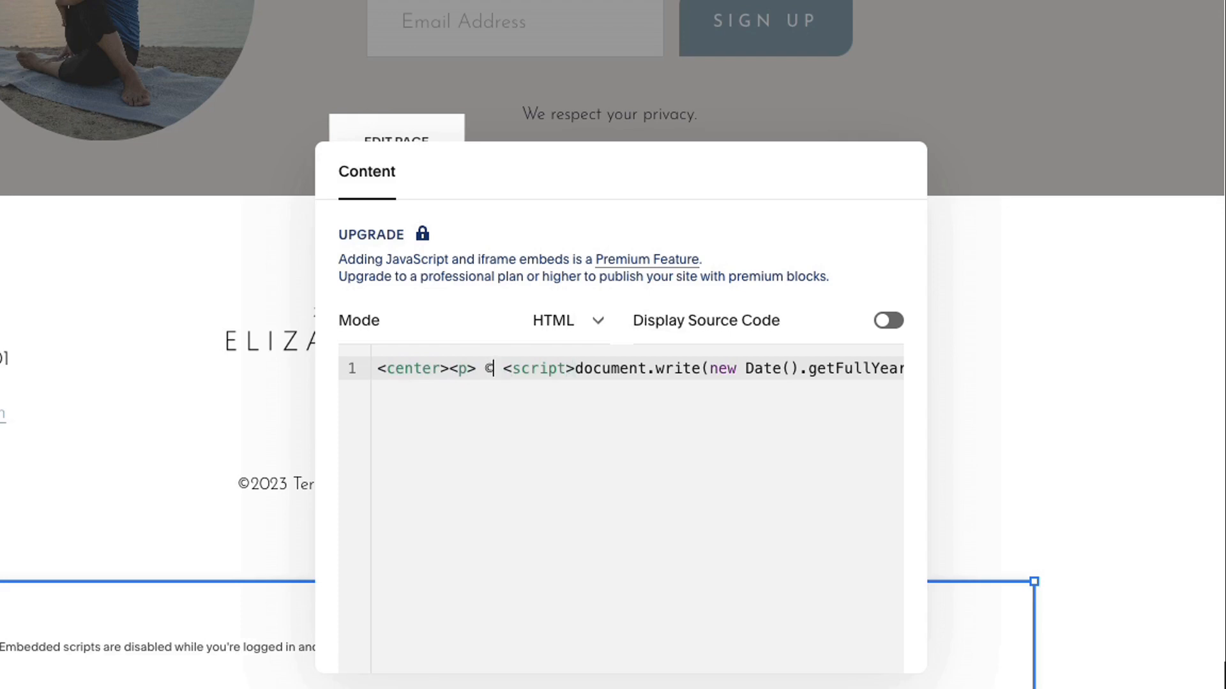
{"action": "type", "text": "2017"}
{"action": "type", "text": " -"}
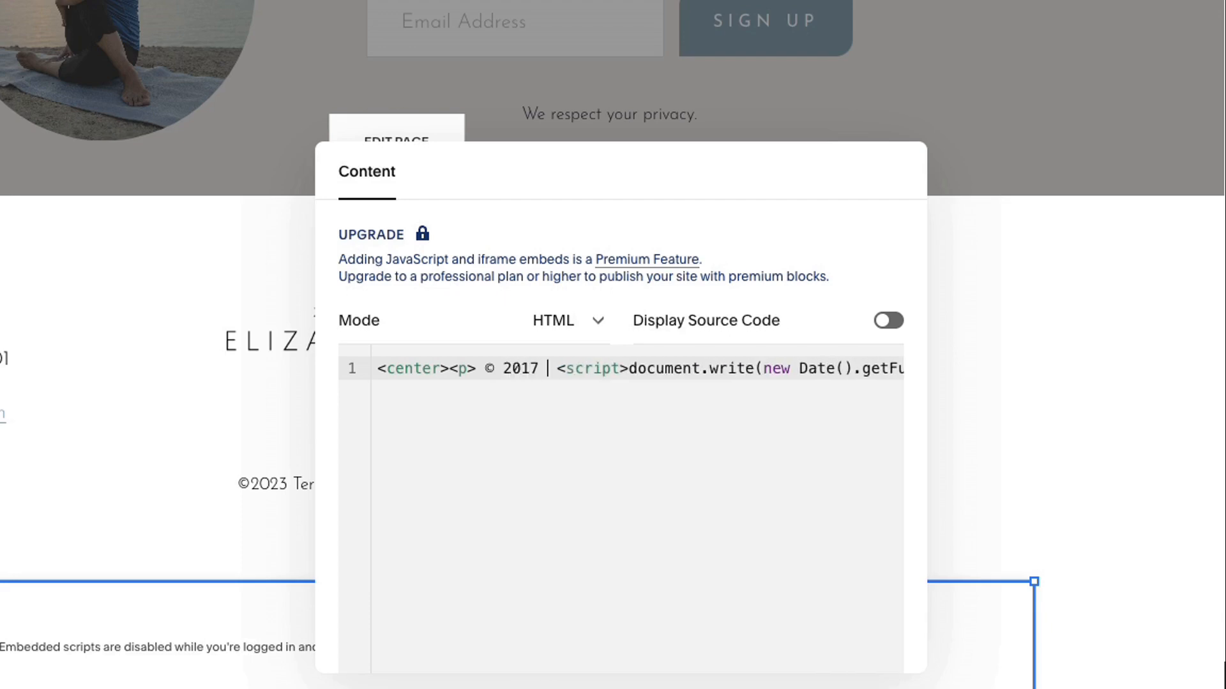
{"action": "left_click_drag", "start_coordinate": [566, 368], "coordinate": [826, 369]}
{"action": "key", "text": "Left"}
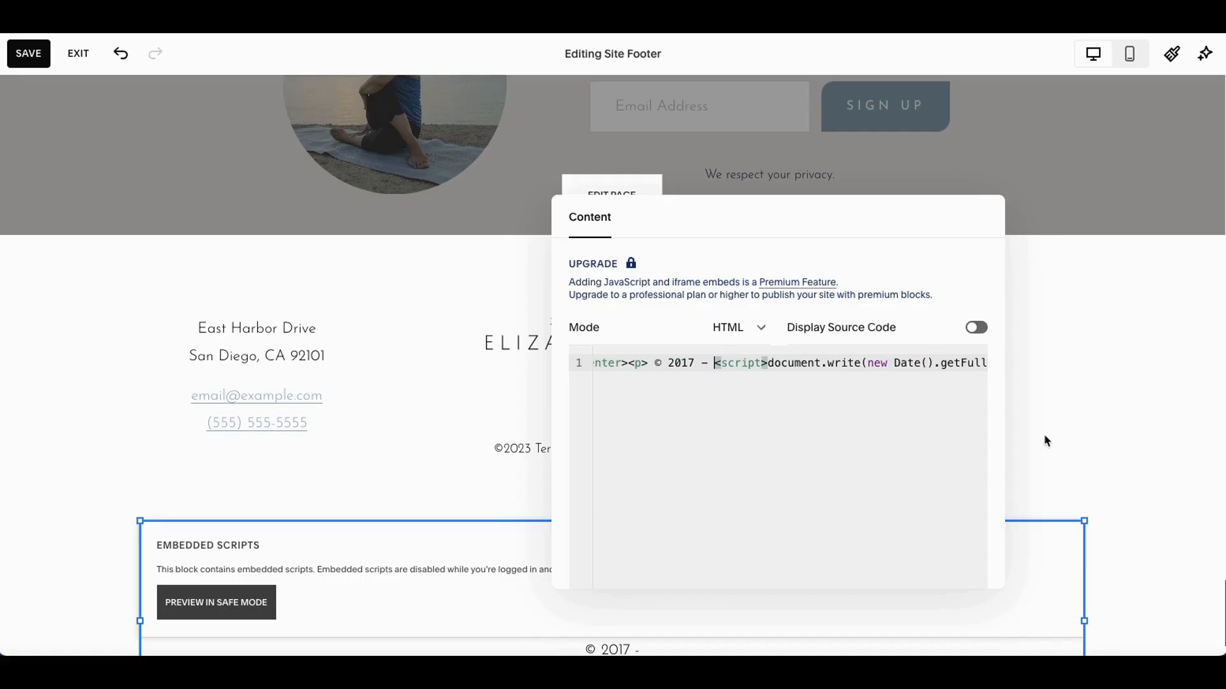
- Save the footer changes, exit the editor and check the copyright line at the bottom of the Home page preview
{"action": "left_click", "coordinate": [1001, 474]}
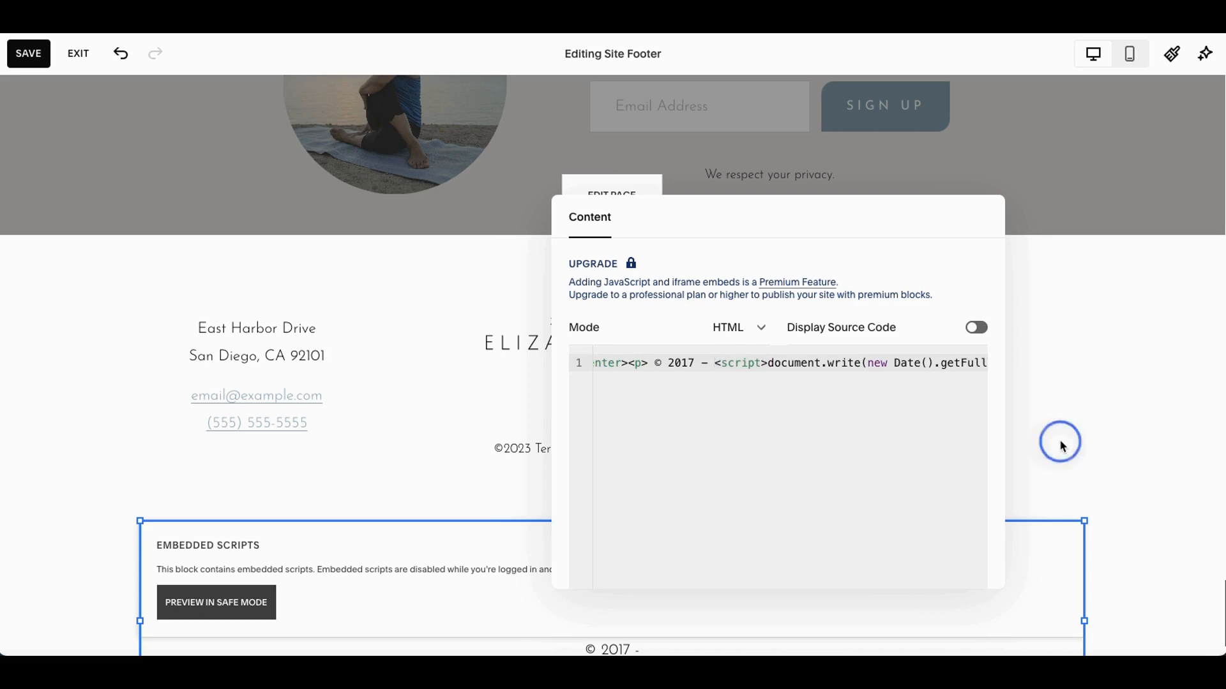
{"action": "left_click", "coordinate": [31, 57]}
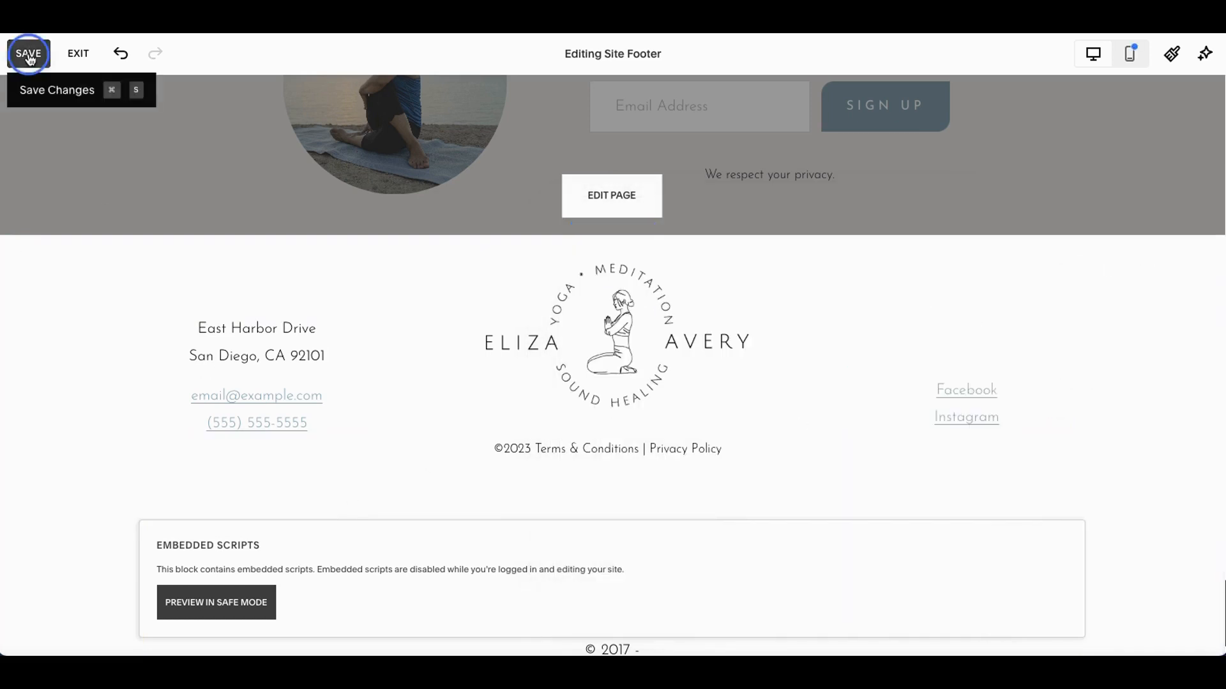
{"action": "left_click", "coordinate": [75, 62]}
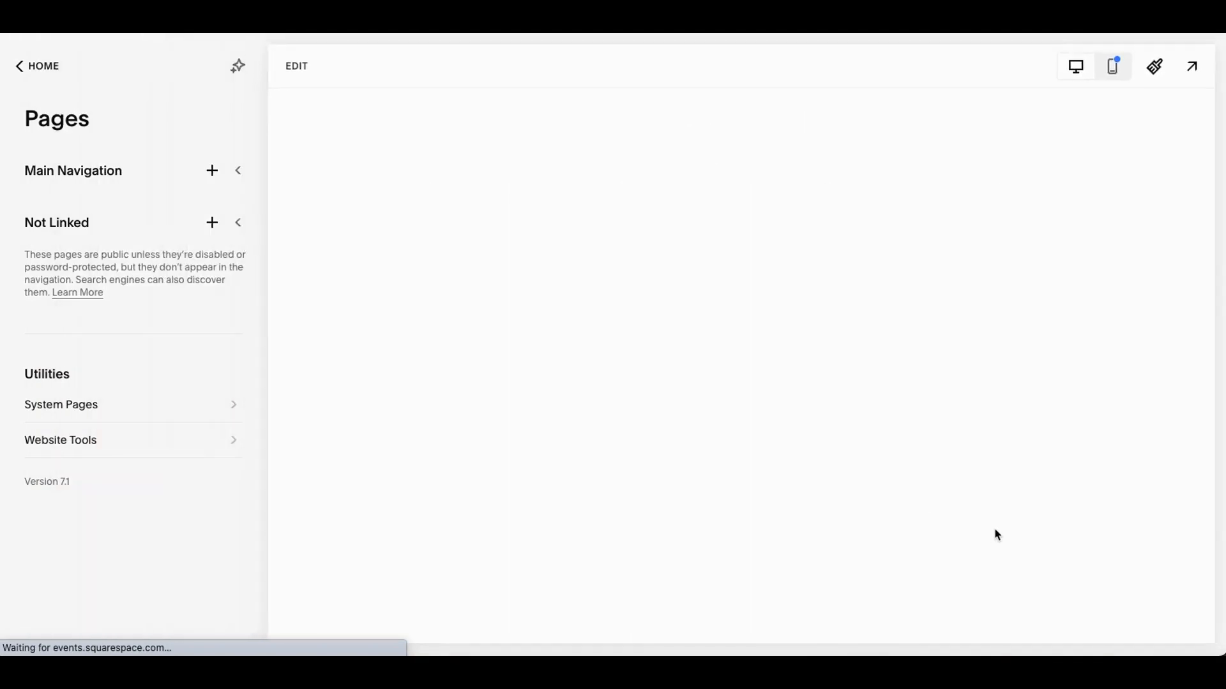
{"action": "scroll", "coordinate": [994, 528], "scroll_direction": "down", "scroll_amount": 20}
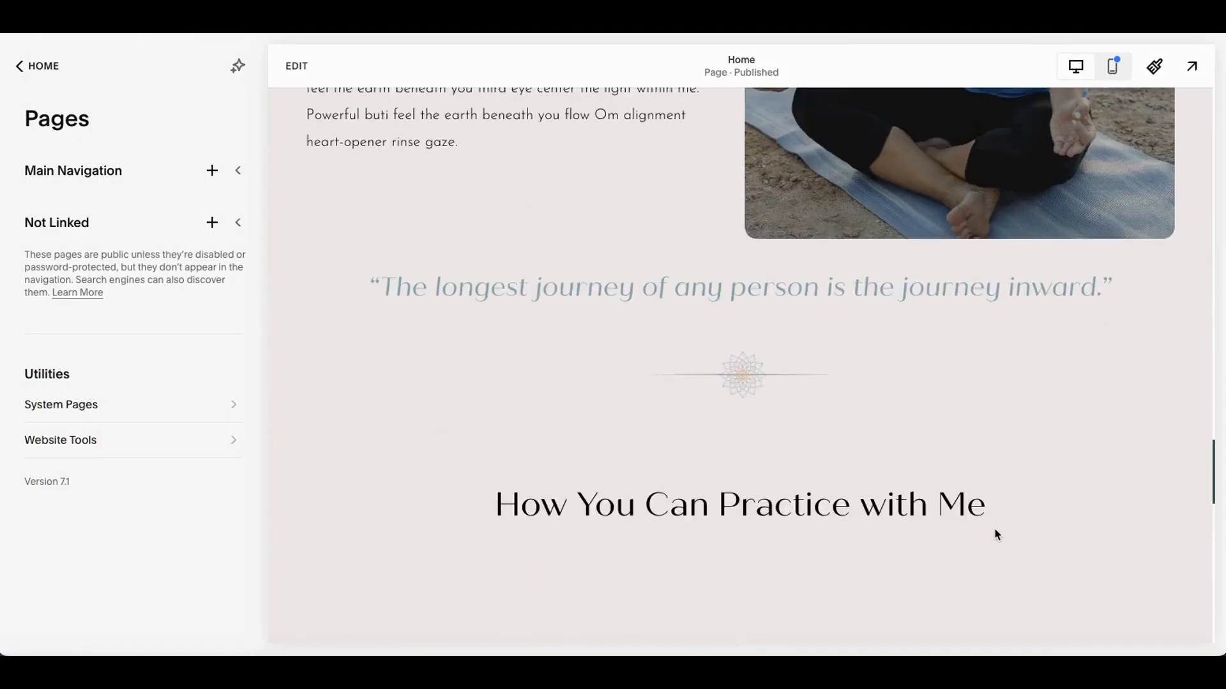
{"action": "scroll", "coordinate": [996, 534], "scroll_direction": "down", "scroll_amount": 15}
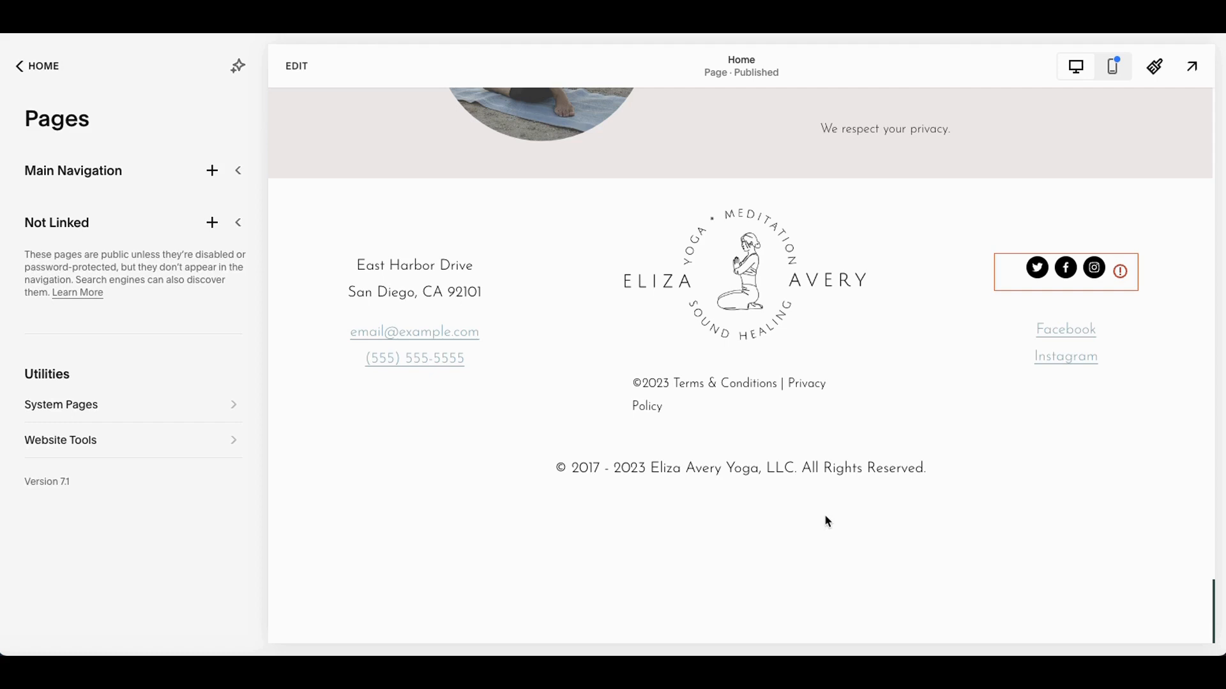
- Try to shorten the copyright code block in the footer editor from its lower edge, and exit without saving
{"action": "left_click", "coordinate": [296, 66]}
{"action": "scroll", "coordinate": [818, 490], "scroll_direction": "down", "scroll_amount": 4}
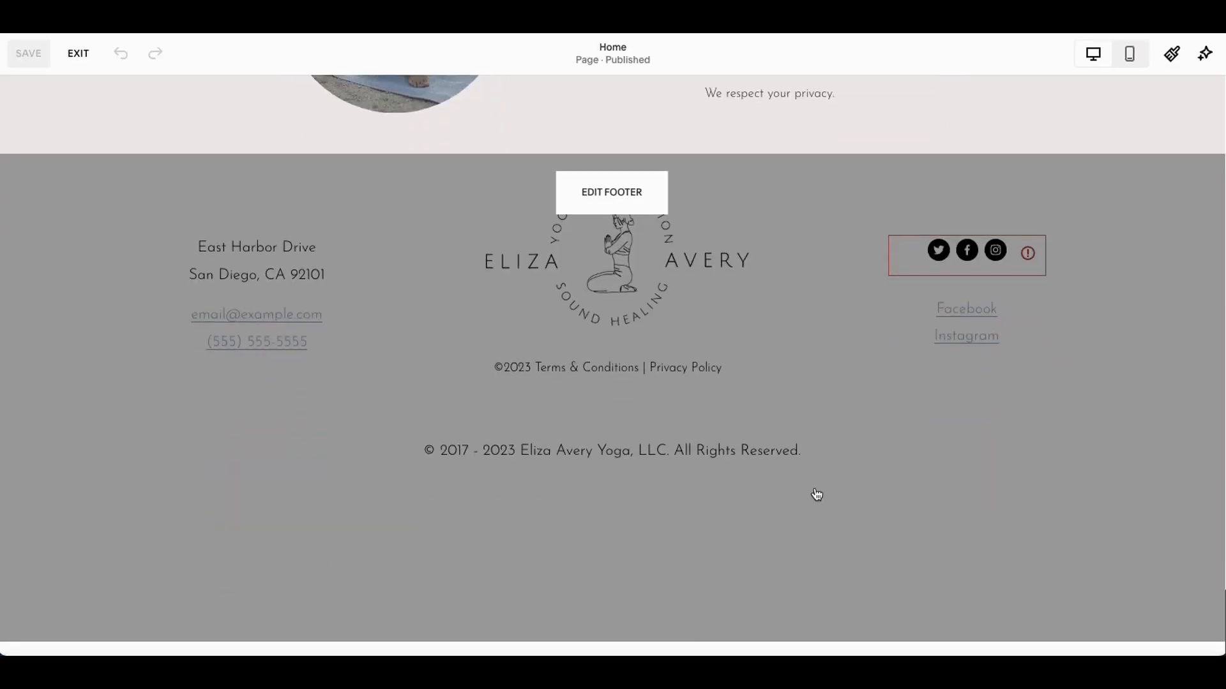
{"action": "left_click", "coordinate": [645, 192]}
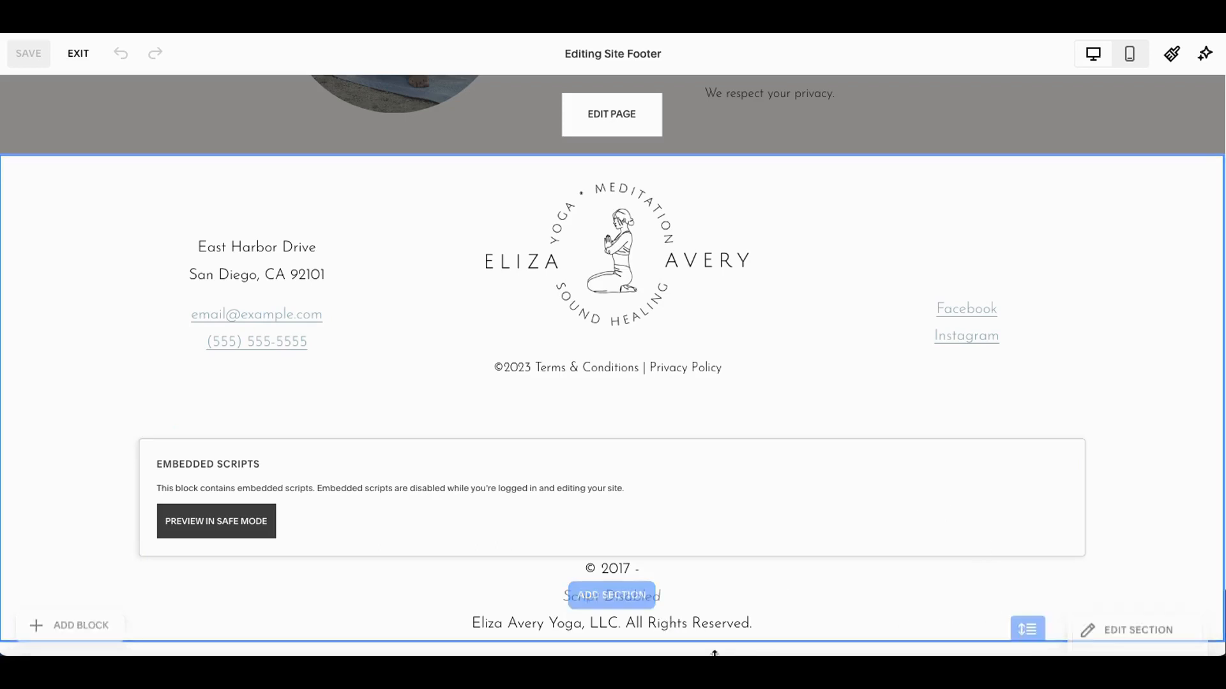
{"action": "left_click", "coordinate": [678, 605]}
{"action": "left_click_drag", "start_coordinate": [609, 637], "coordinate": [610, 616]}
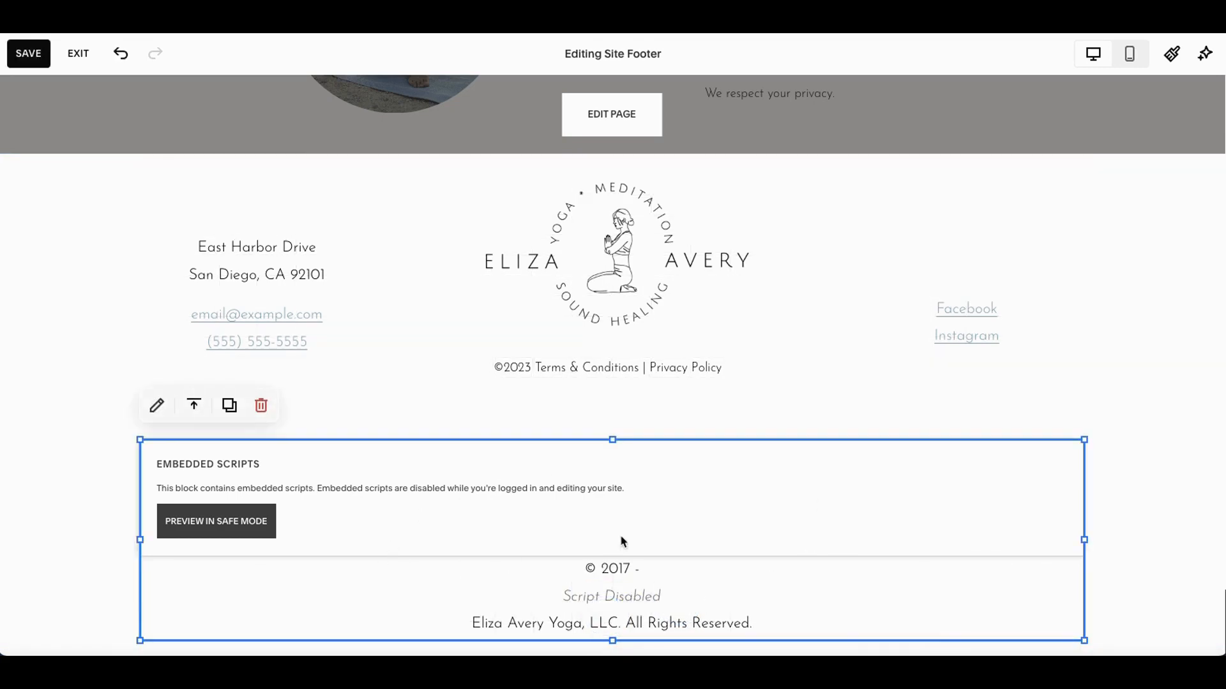
{"action": "left_click", "coordinate": [82, 55]}
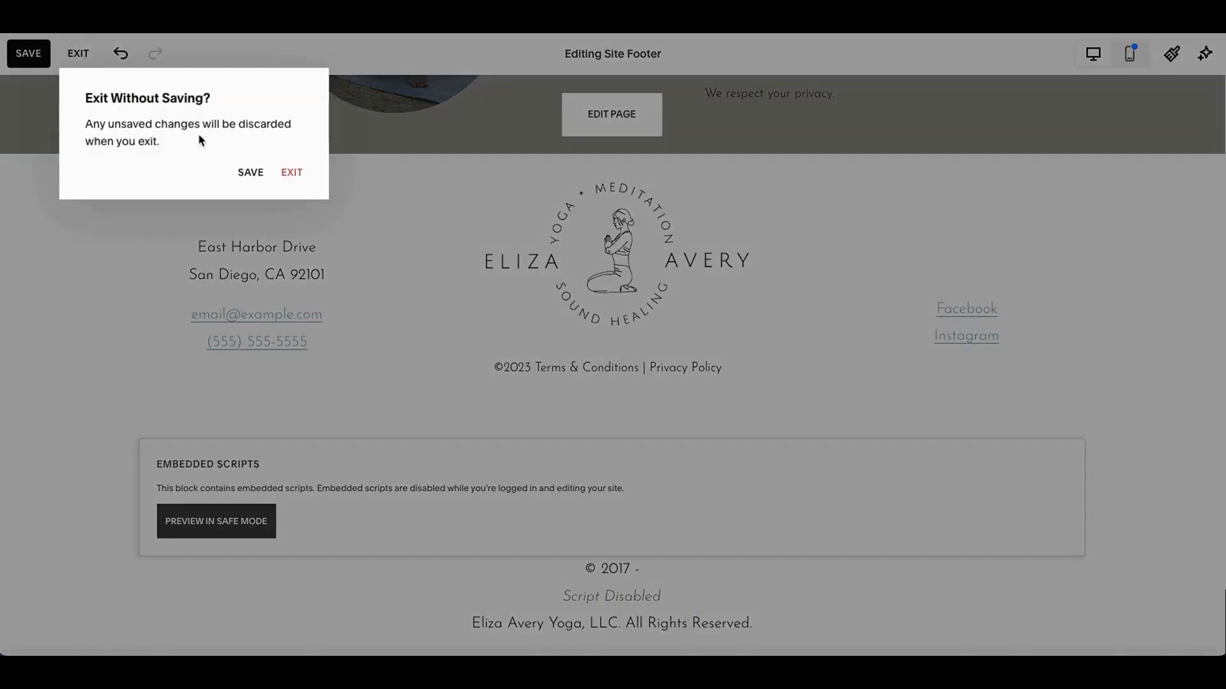
{"action": "left_click", "coordinate": [291, 173]}
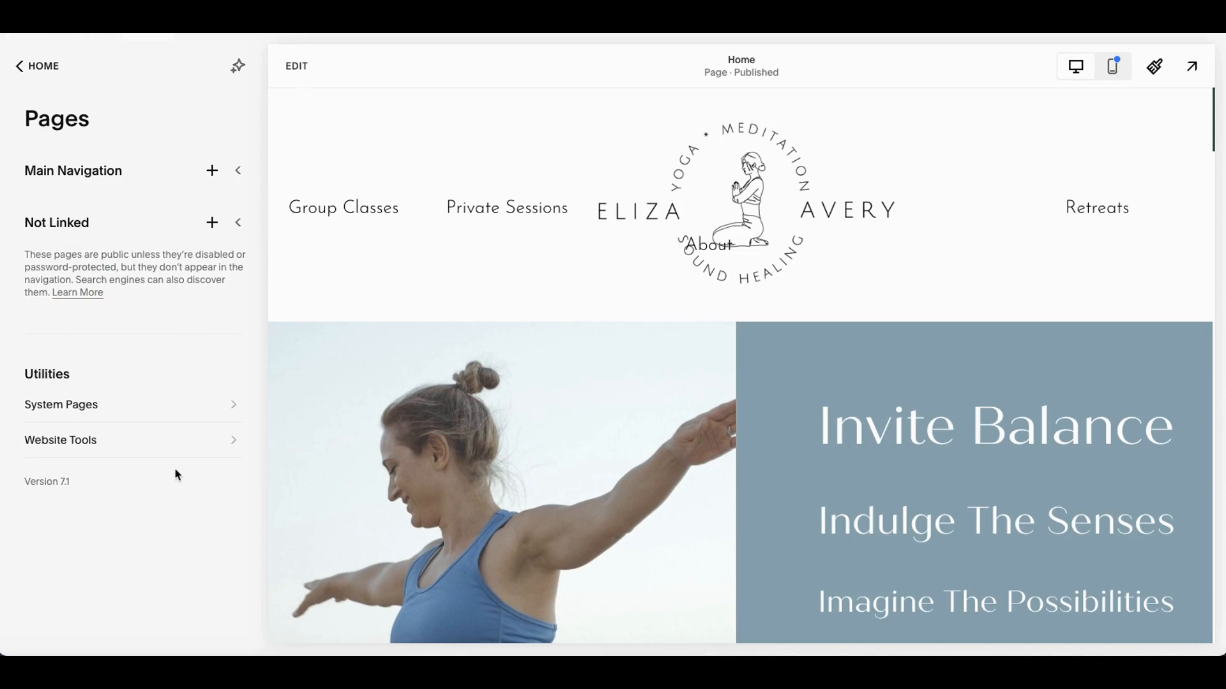
- Open the site's Custom CSS and insert five blank lines above the split navigation code
{"action": "left_click", "coordinate": [74, 440]}
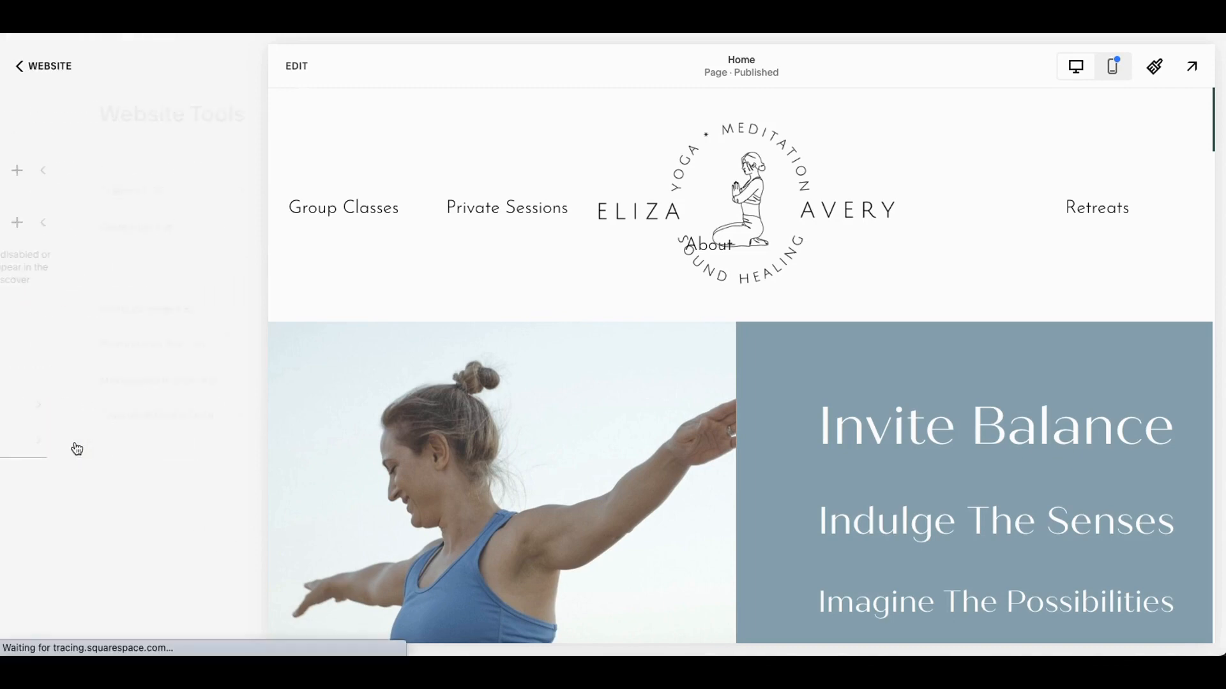
{"action": "left_click", "coordinate": [94, 191]}
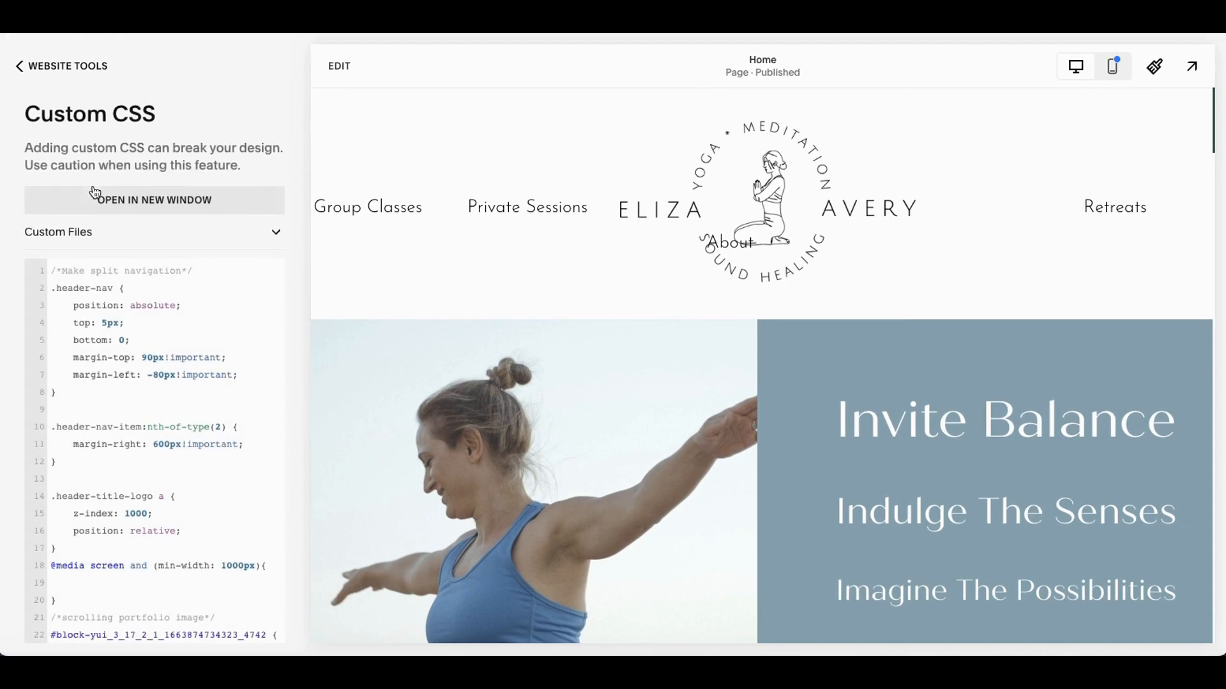
{"action": "left_click", "coordinate": [49, 272]}
{"action": "key", "text": "Return"}
{"action": "key", "text": "Return"}
{"action": "key", "text": "Return"}
{"action": "key", "text": "Return"}
{"action": "key", "text": "Return"}
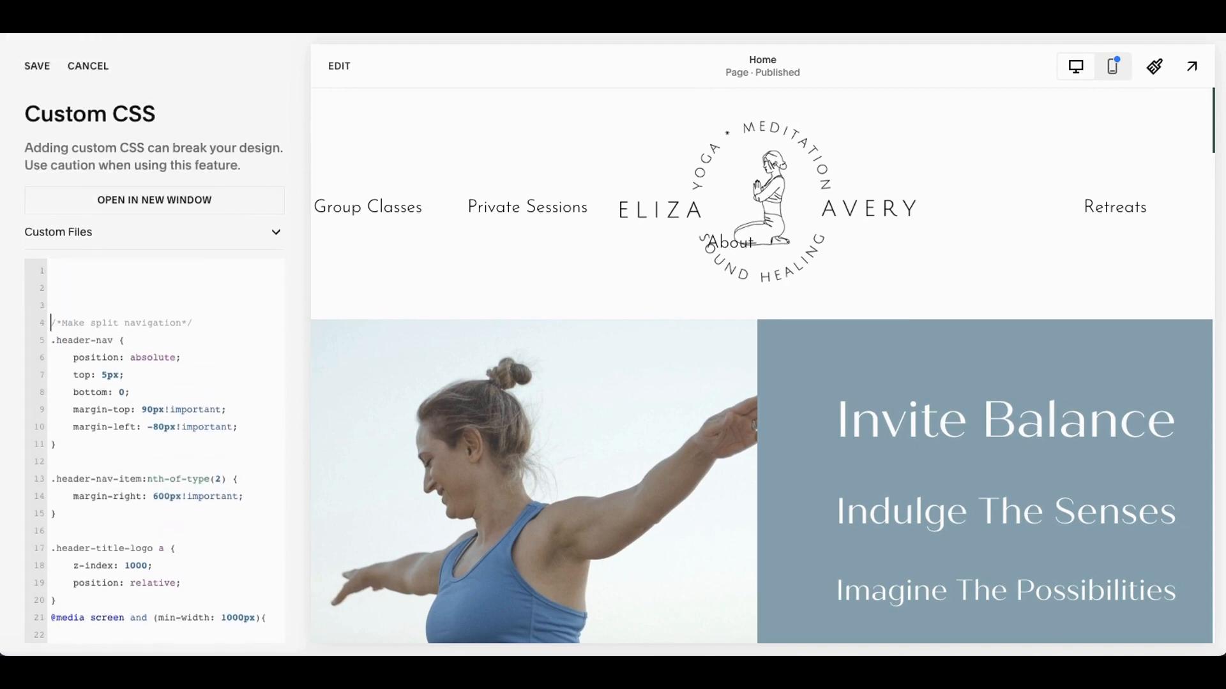
{"action": "key", "text": "Up"}
{"action": "key", "text": "Up"}
{"action": "key", "text": "Up"}
{"action": "key", "text": "Up"}
{"action": "key", "text": "Up"}
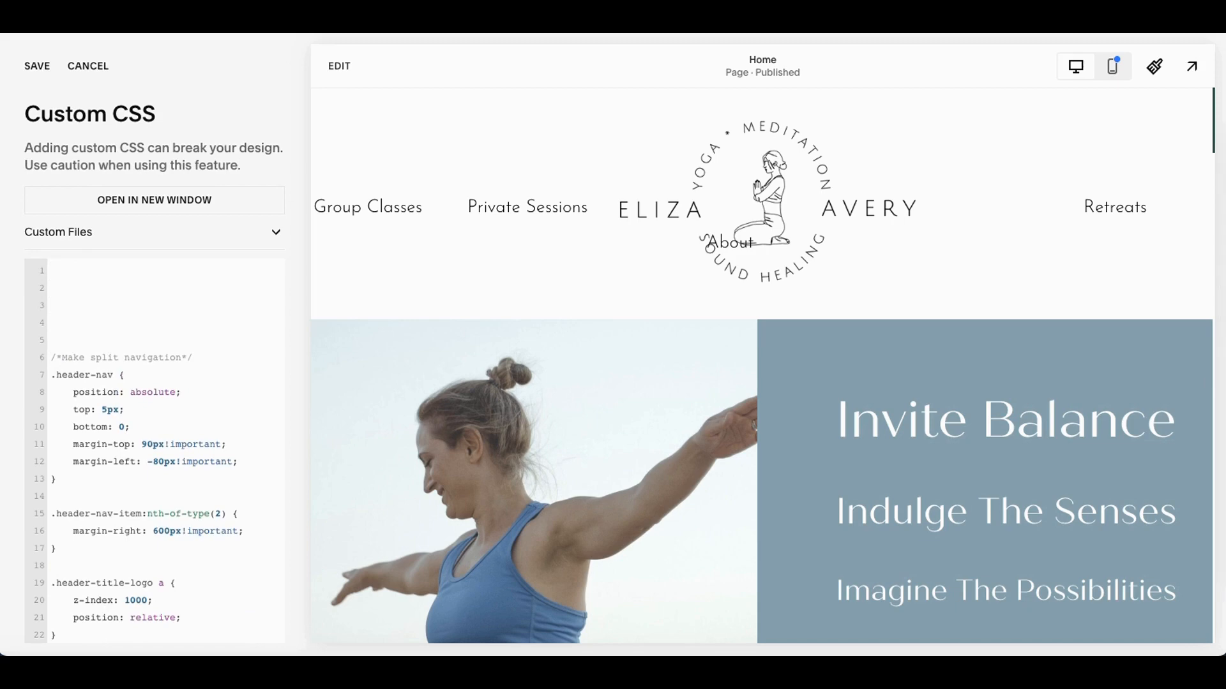
- Add a "Hide Embed Block Info Bar" rule setting .sqs-block .sqs-blockStatus and .sqs-block .removed-script to display: none!important, and save the CSS
{"action": "left_click", "coordinate": [100, 268]}
{"action": "type", "text": "//Hide Embed Block Info Bar// .sqs-block .sqs-blockStatus, .sqs-block .removed-script {   display: none!important; }"}
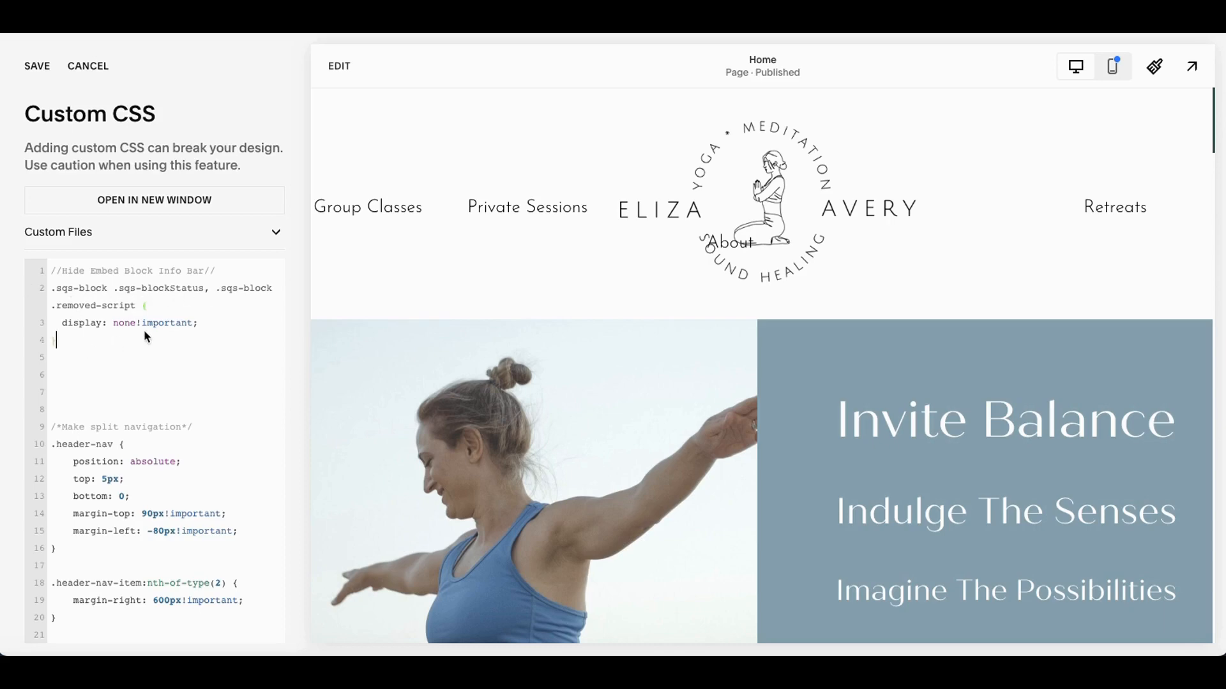
{"action": "left_click", "coordinate": [43, 67]}
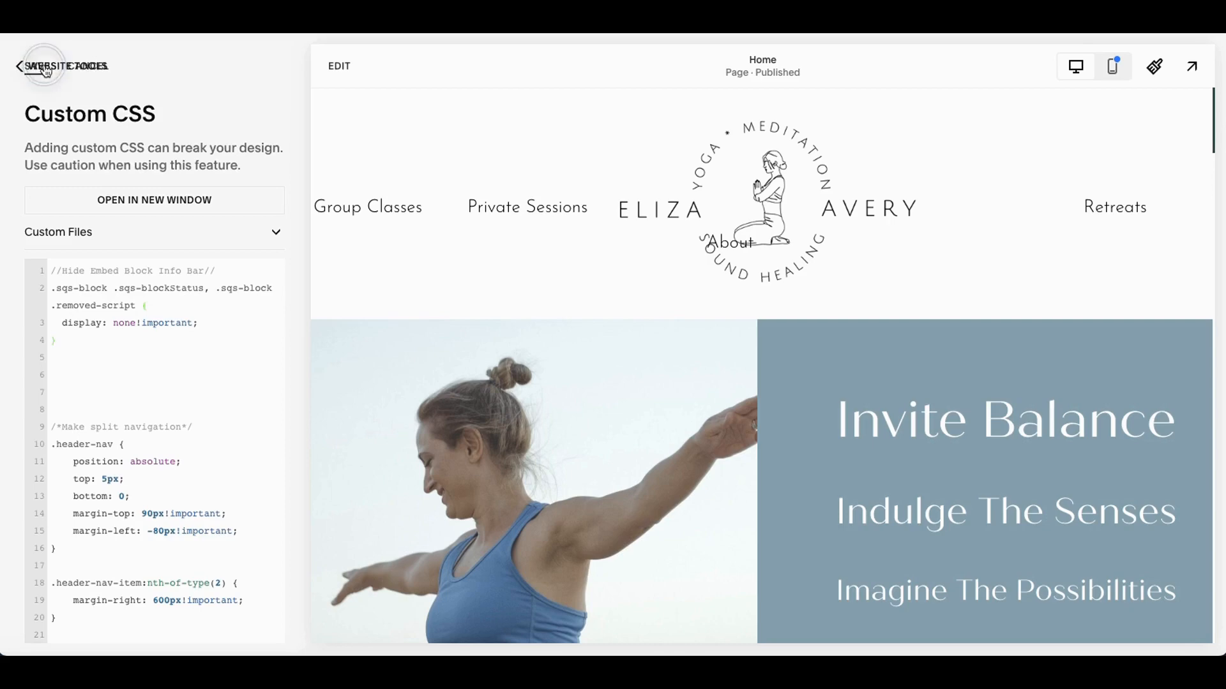
{"action": "left_click", "coordinate": [19, 66]}
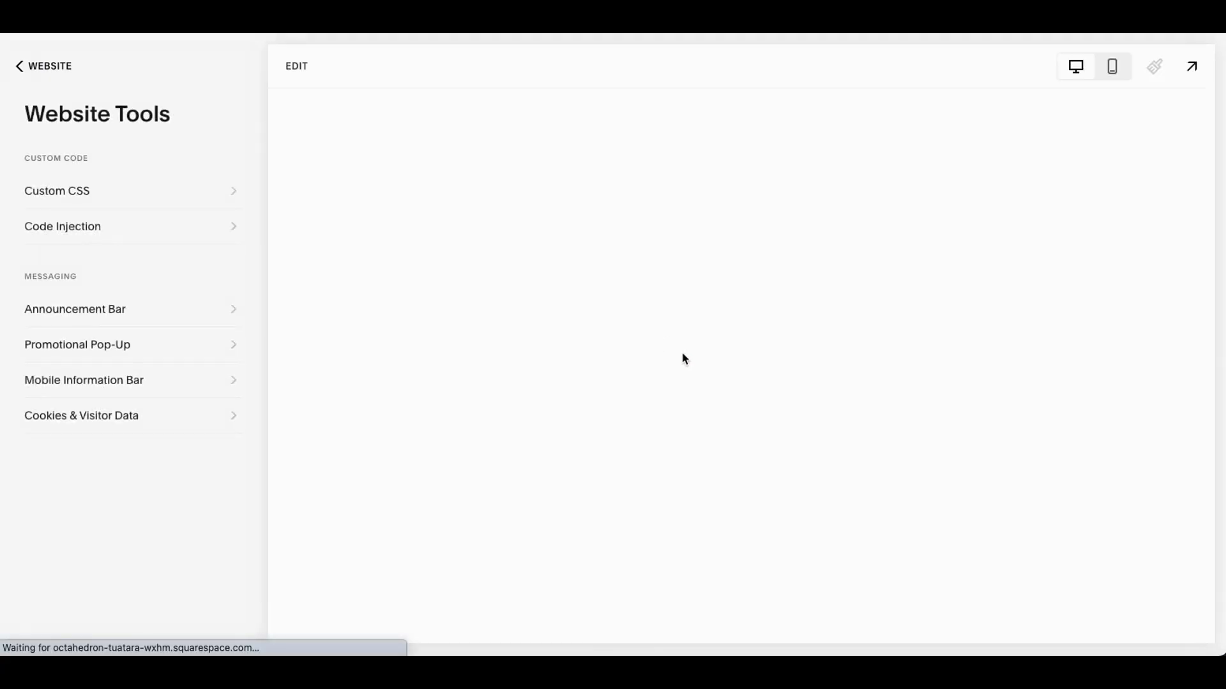
- In the footer editor, shorten the copyright code block to its single text line and reduce the footer section's height to end just below it
{"action": "scroll", "coordinate": [684, 358], "scroll_direction": "down", "scroll_amount": 10}
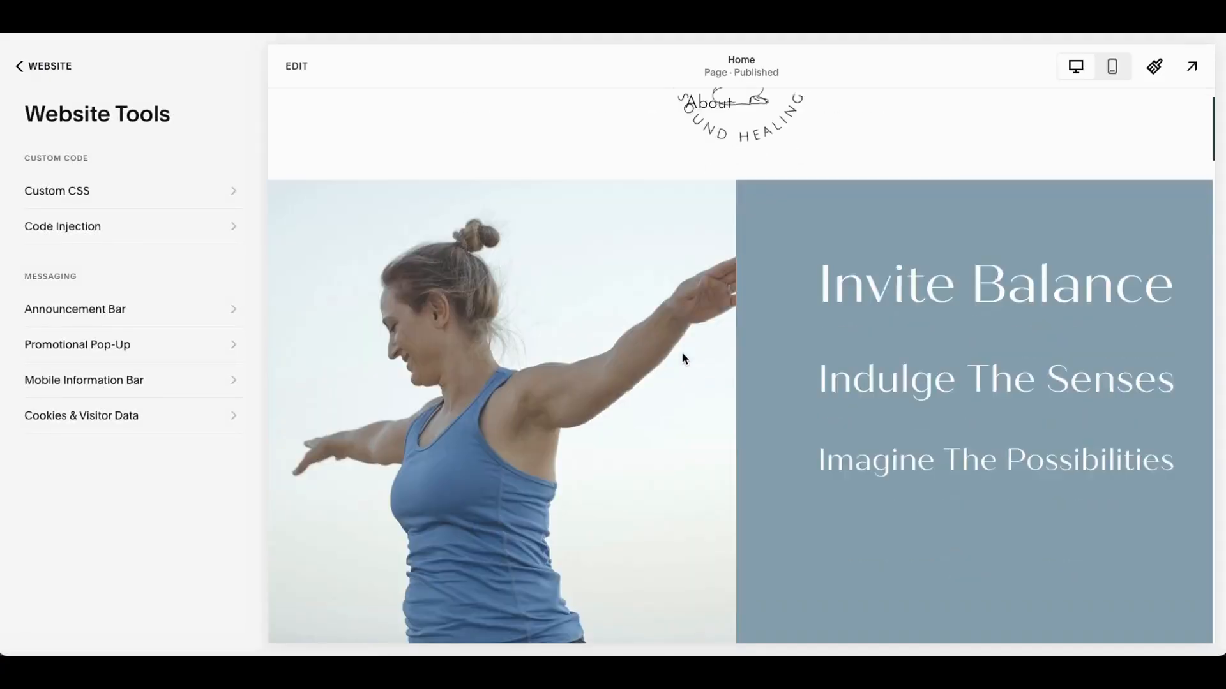
{"action": "scroll", "coordinate": [683, 359], "scroll_direction": "down", "scroll_amount": 15}
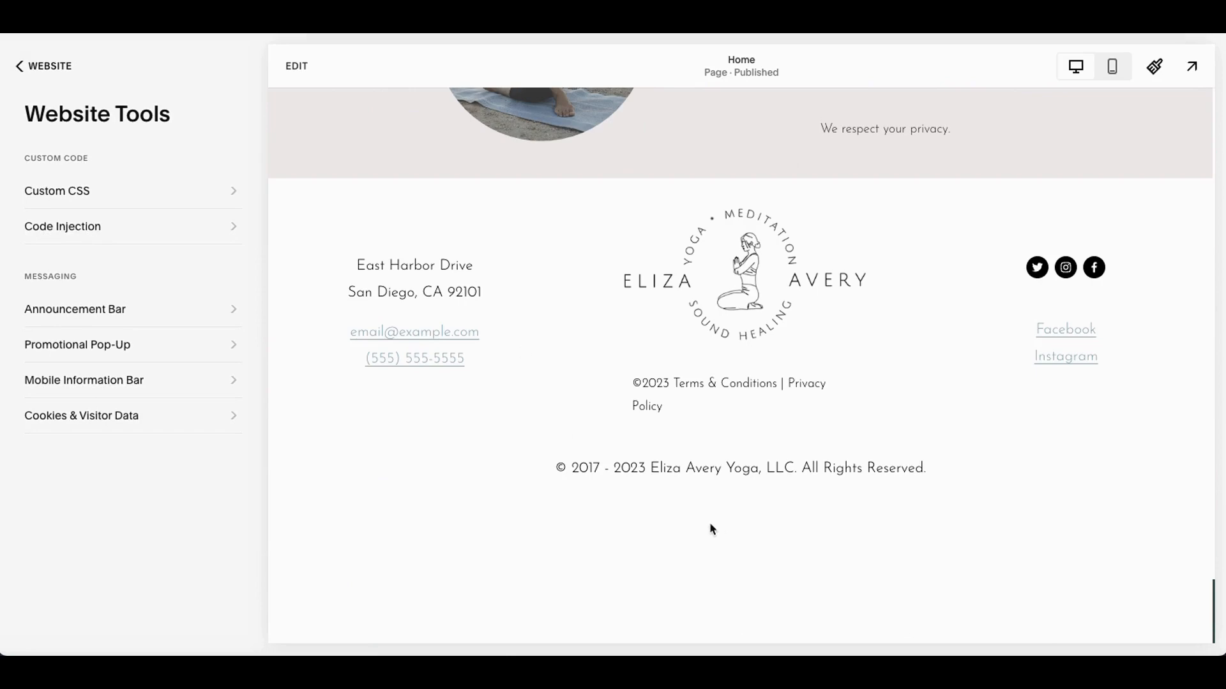
{"action": "left_click", "coordinate": [298, 69]}
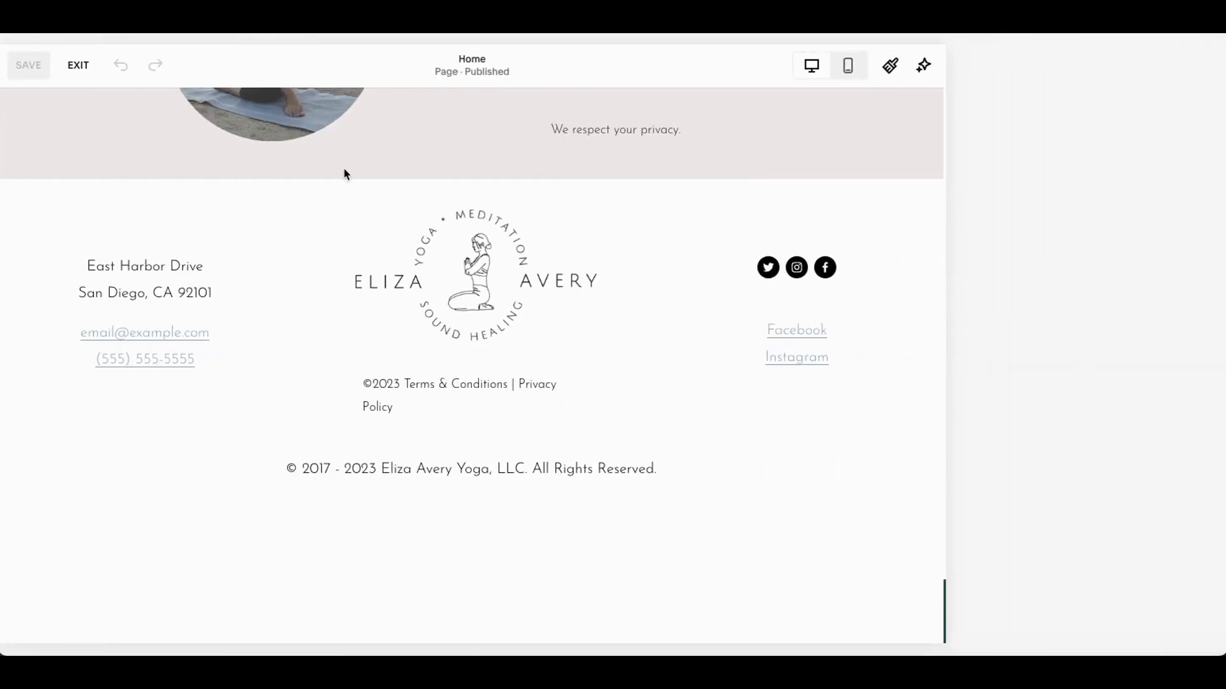
{"action": "scroll", "coordinate": [730, 438], "scroll_direction": "down", "scroll_amount": 5}
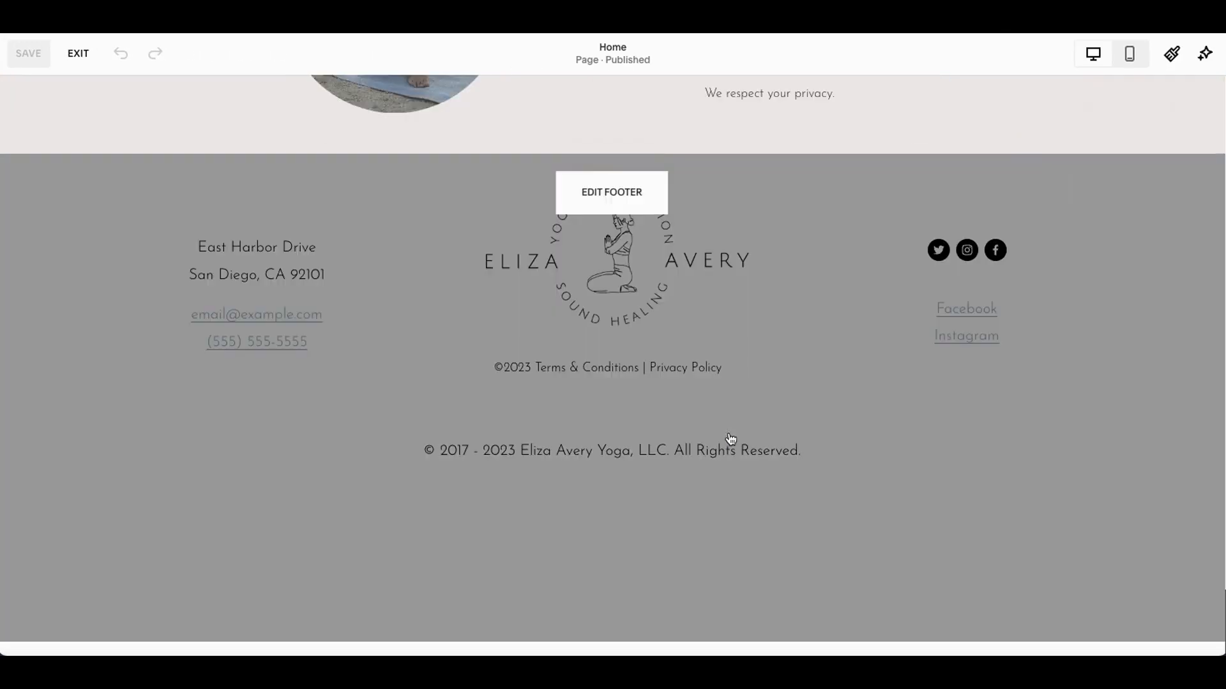
{"action": "left_click", "coordinate": [617, 464]}
{"action": "left_click", "coordinate": [587, 446]}
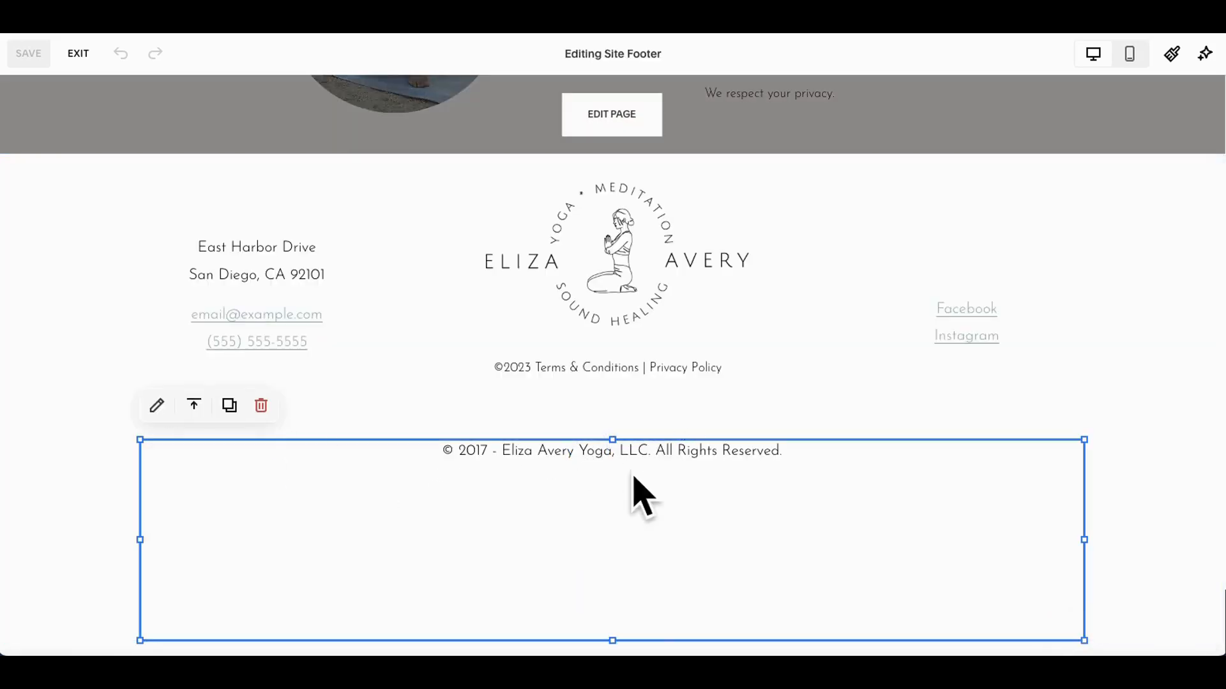
{"action": "left_click_drag", "start_coordinate": [613, 639], "coordinate": [613, 478]}
{"action": "left_click", "coordinate": [791, 553]}
{"action": "left_click_drag", "start_coordinate": [1024, 627], "coordinate": [1013, 560]}
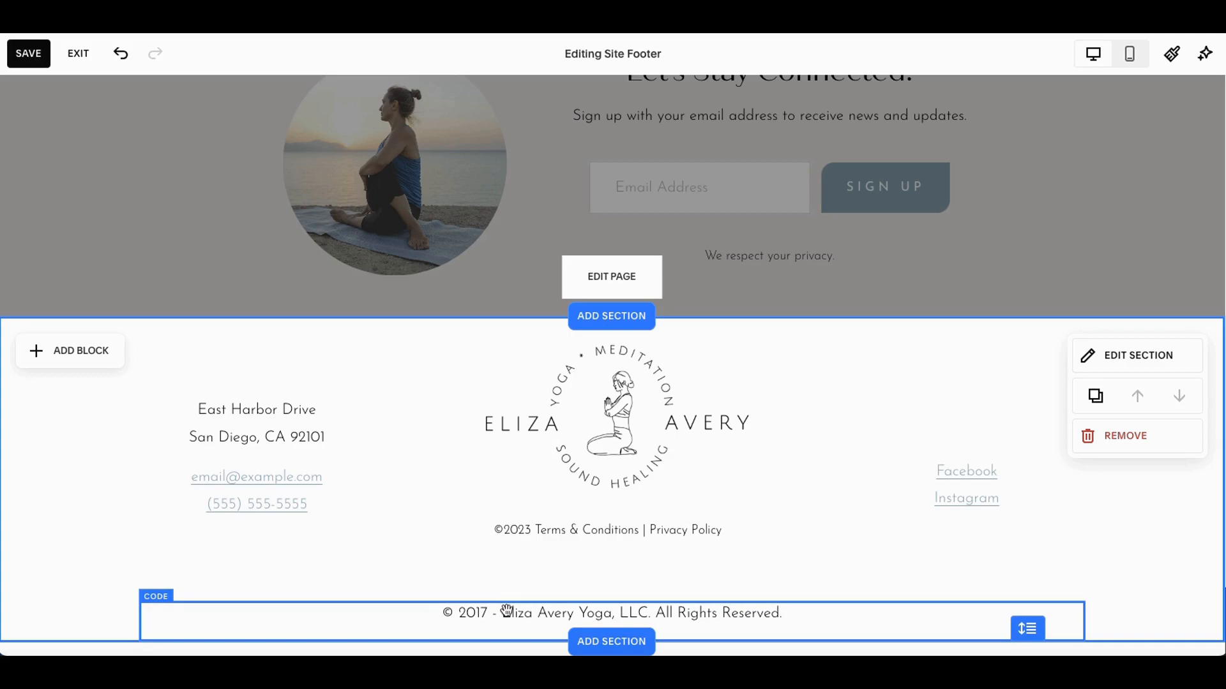
- Save the resized footer, exit the editor and check the footer layout in the Home page preview
{"action": "left_click", "coordinate": [29, 53]}
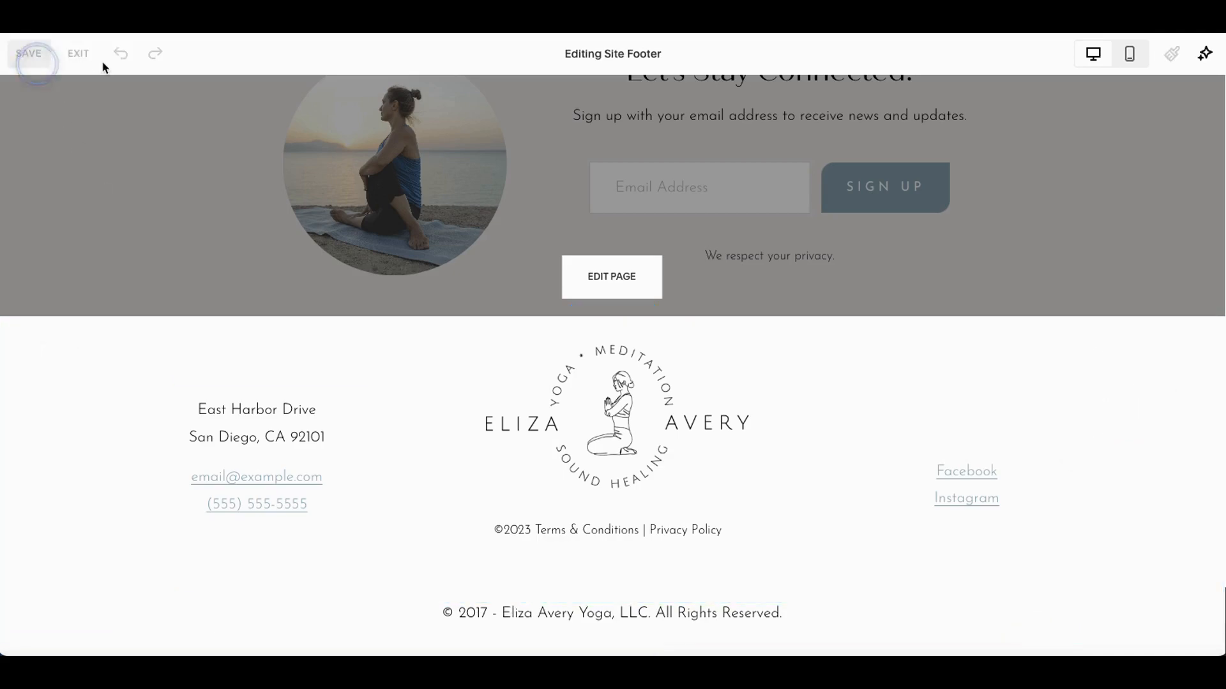
{"action": "left_click", "coordinate": [87, 68]}
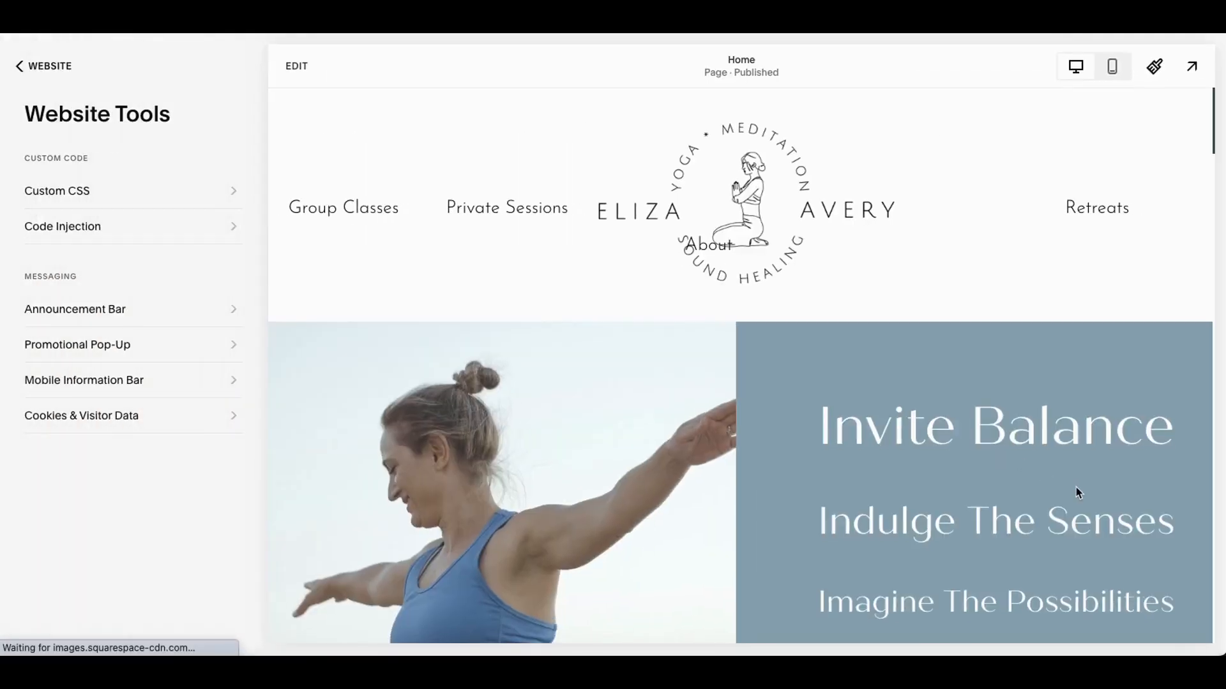
{"action": "scroll", "coordinate": [1076, 492], "scroll_direction": "down", "scroll_amount": 10}
{"action": "scroll", "coordinate": [1076, 489], "scroll_direction": "down", "scroll_amount": 15}
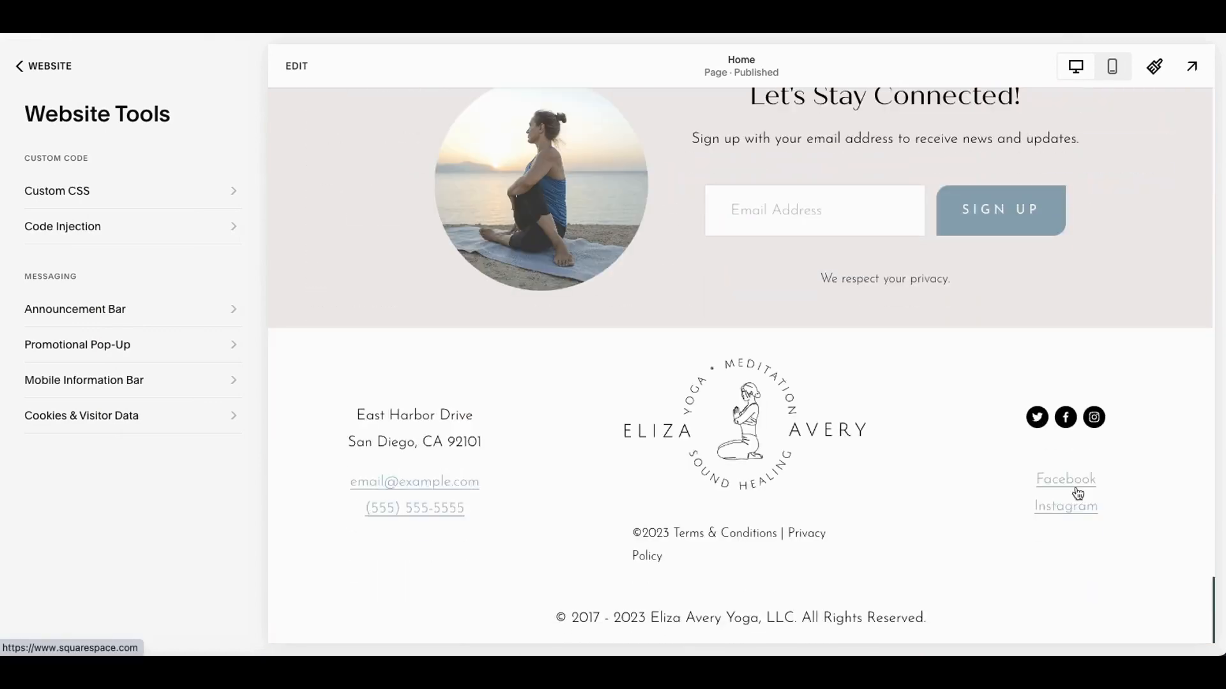